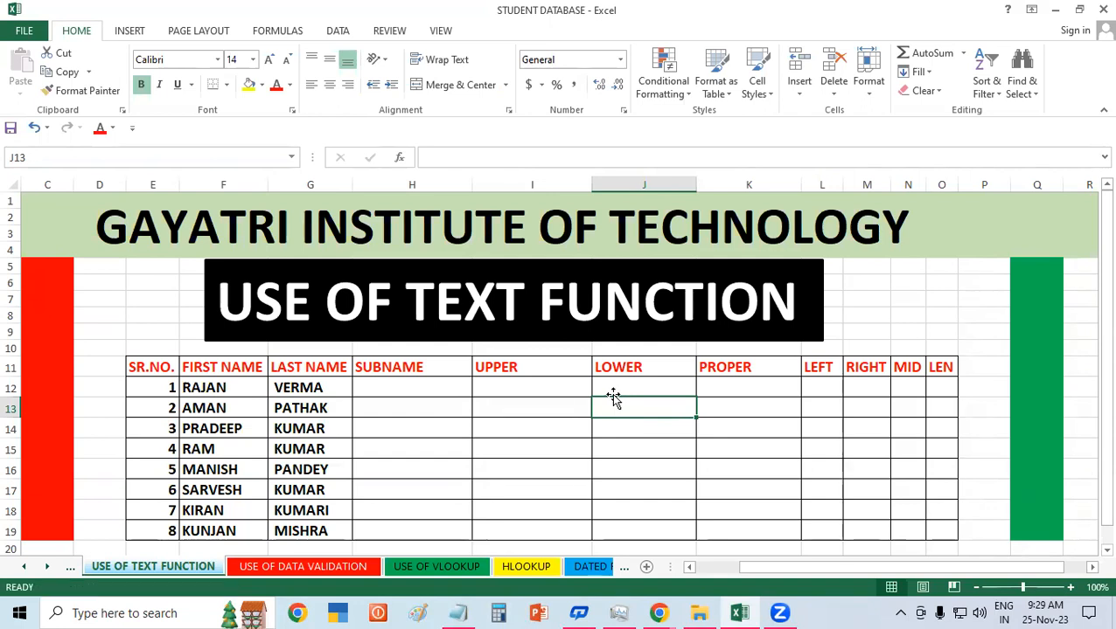
- Review the table's column headers from FIRST NAME to LEN and the name entries beneath them
{"action": "left_click", "coordinate": [198, 366]}
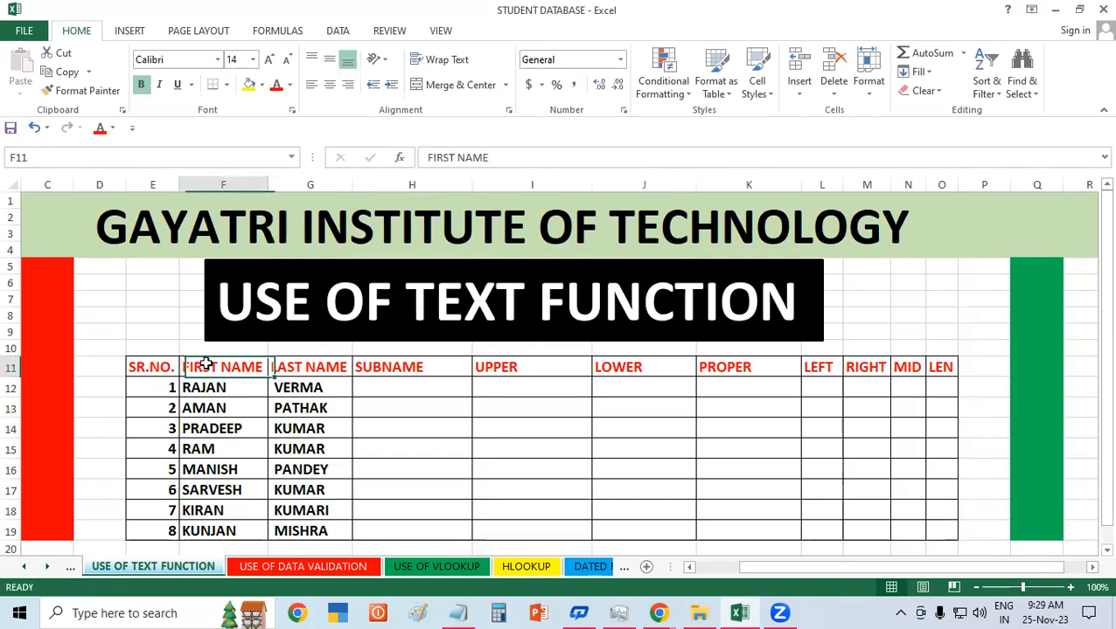
{"action": "left_click", "coordinate": [304, 365]}
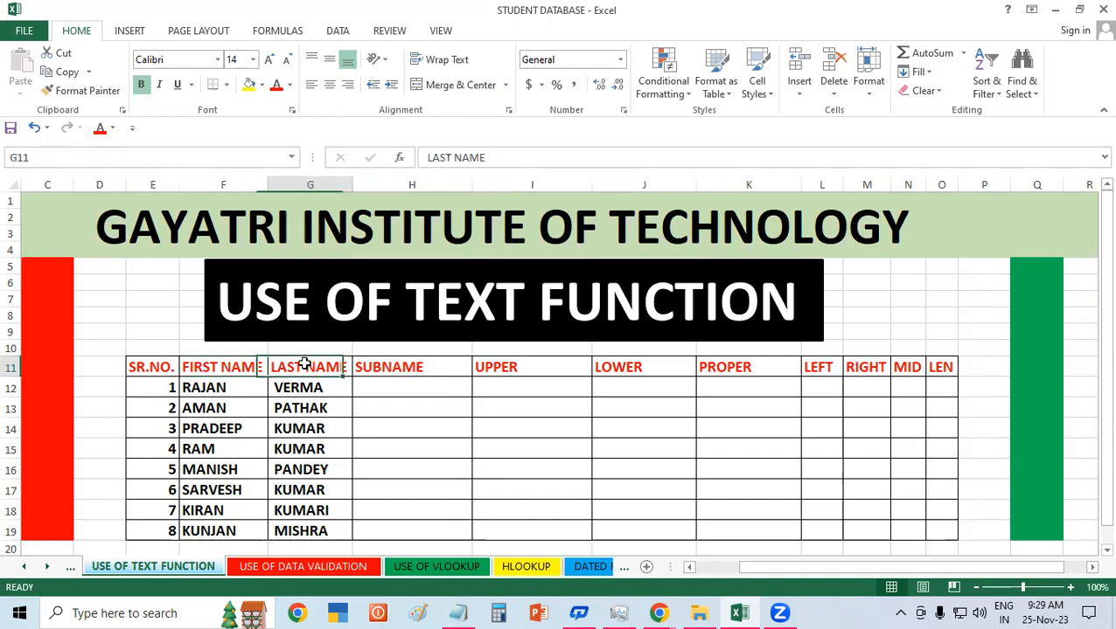
{"action": "left_click", "coordinate": [432, 374]}
{"action": "left_click", "coordinate": [507, 364]}
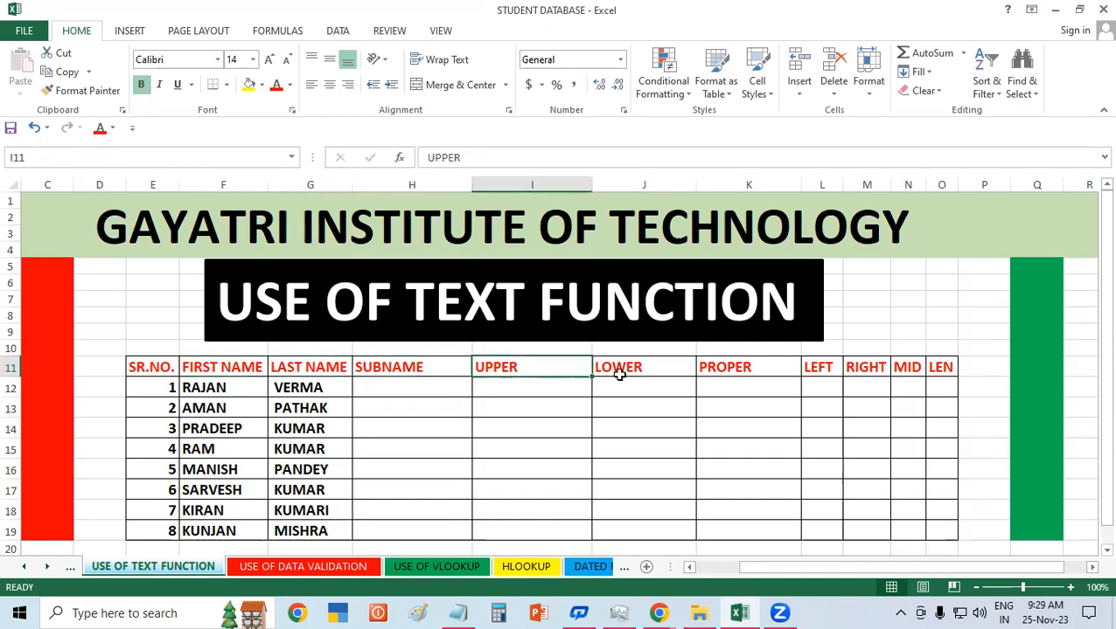
{"action": "left_click", "coordinate": [667, 366]}
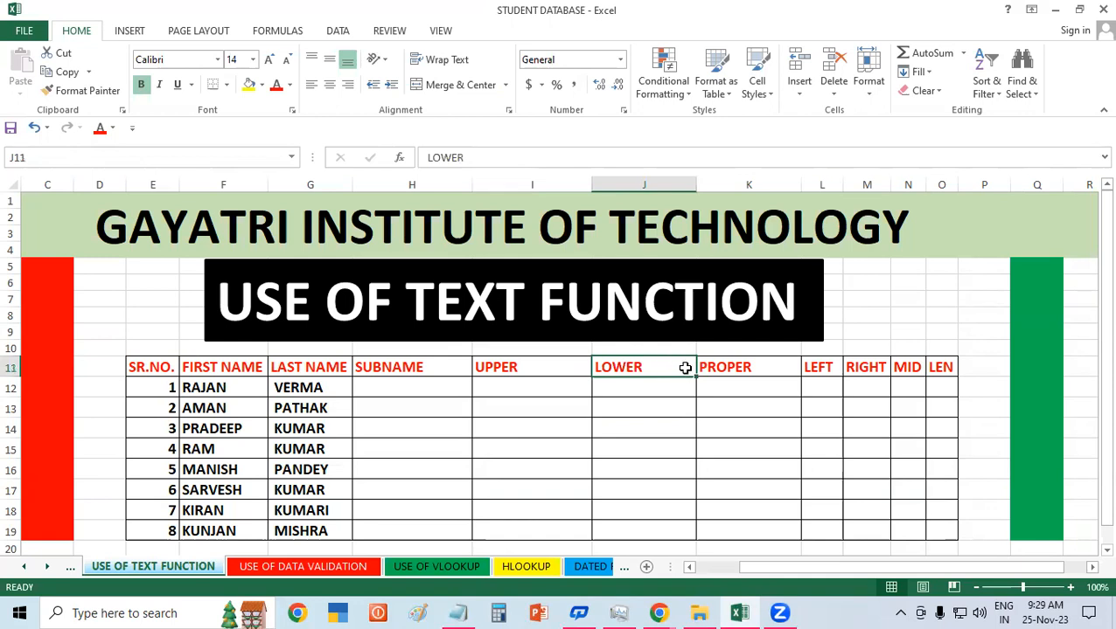
{"action": "left_click", "coordinate": [737, 366]}
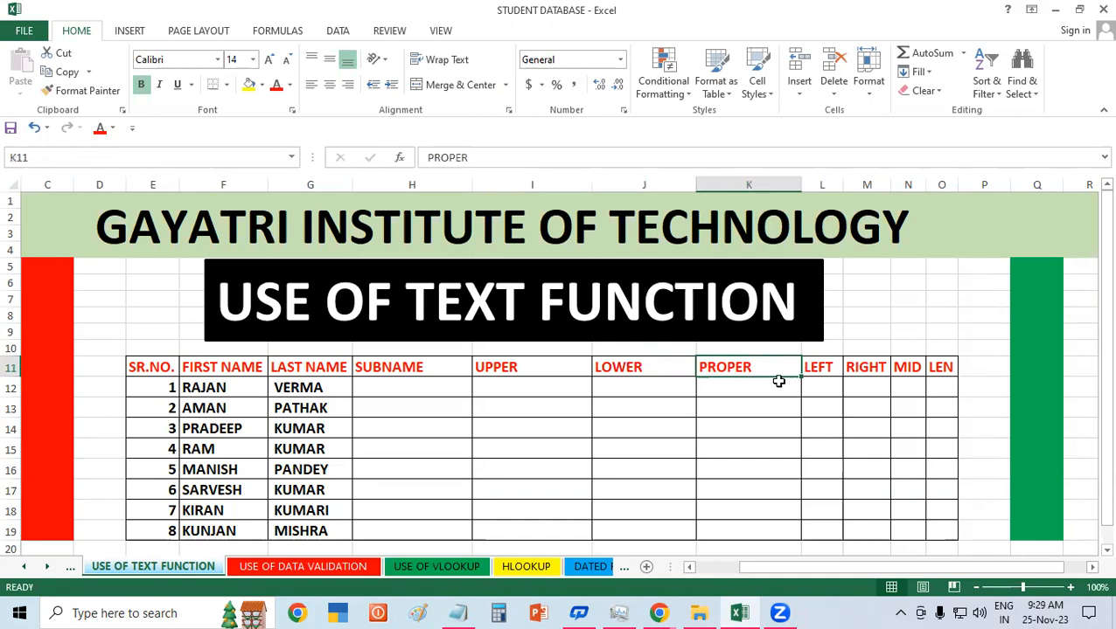
{"action": "left_click", "coordinate": [815, 368]}
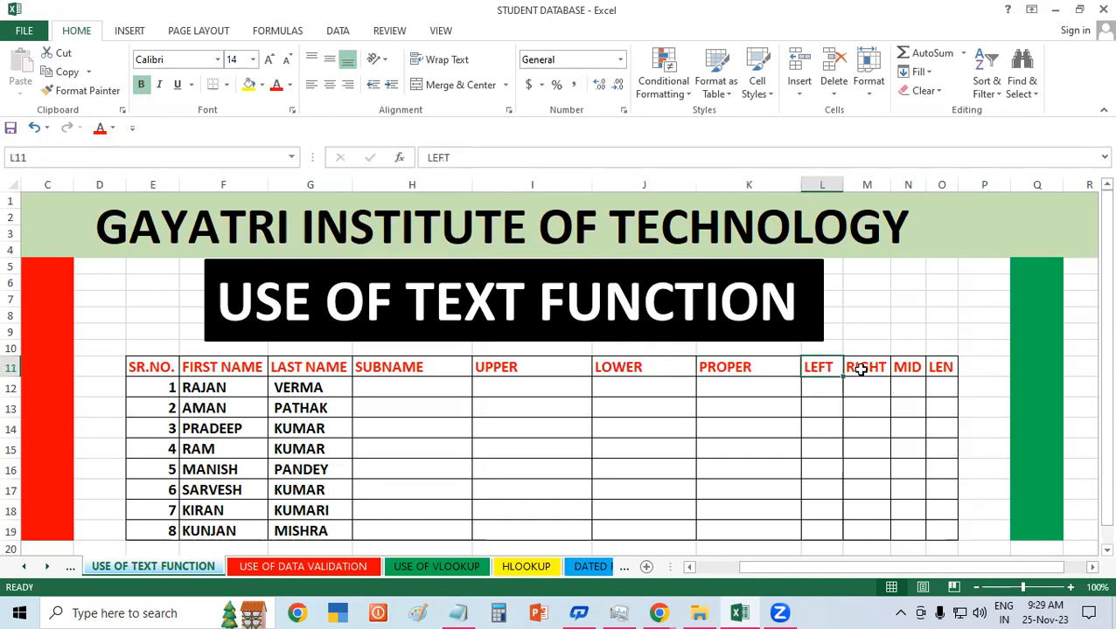
{"action": "left_click", "coordinate": [858, 367]}
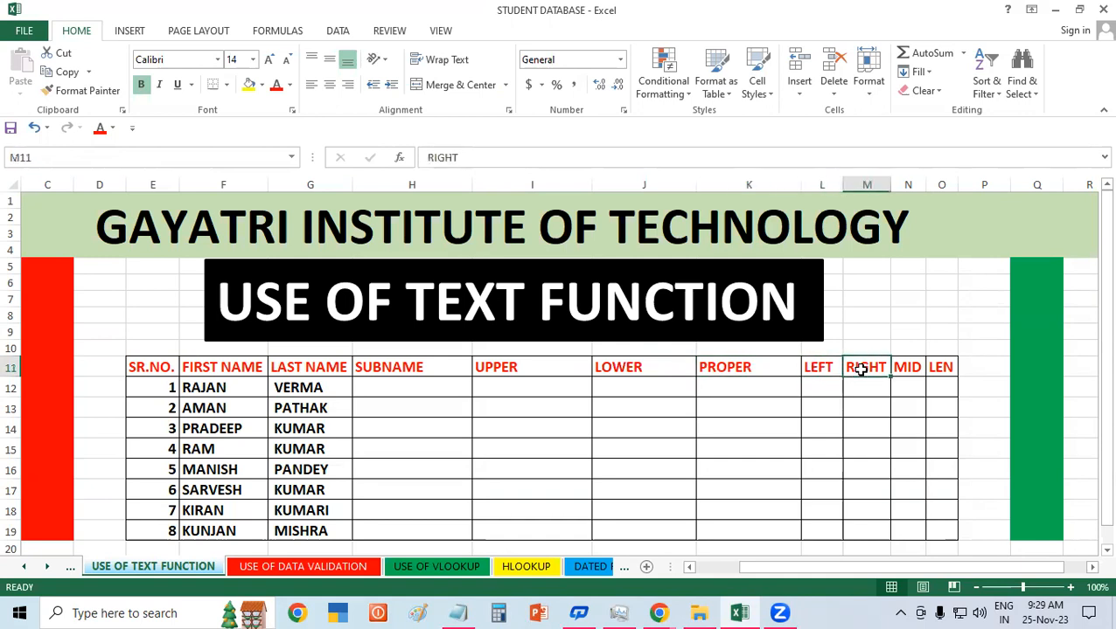
{"action": "left_click", "coordinate": [909, 368]}
{"action": "left_click", "coordinate": [940, 368]}
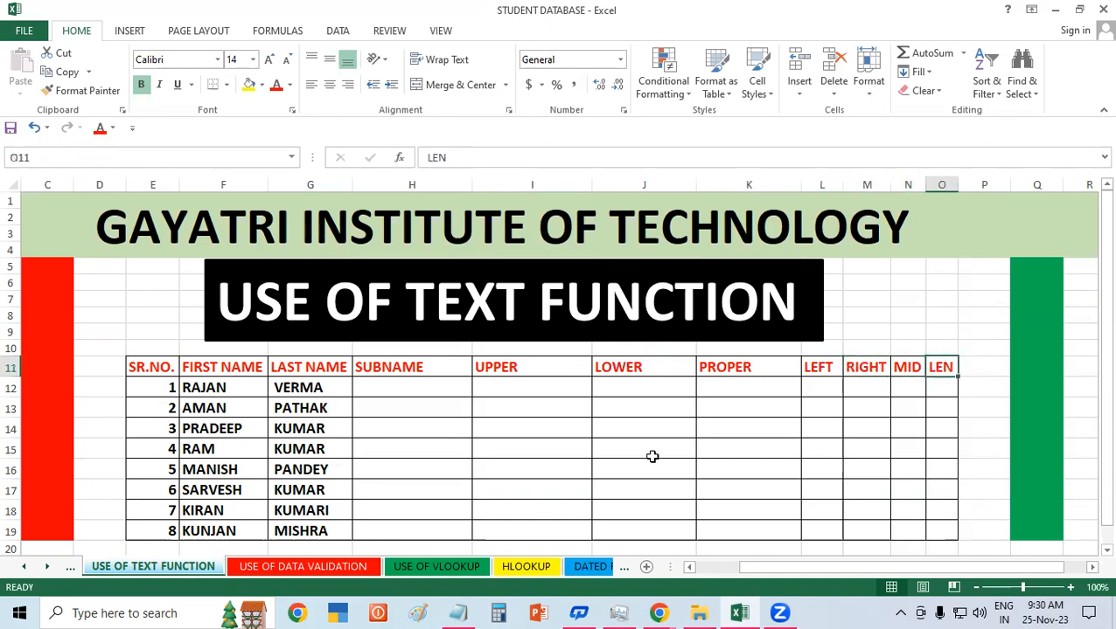
{"action": "left_click", "coordinate": [652, 458]}
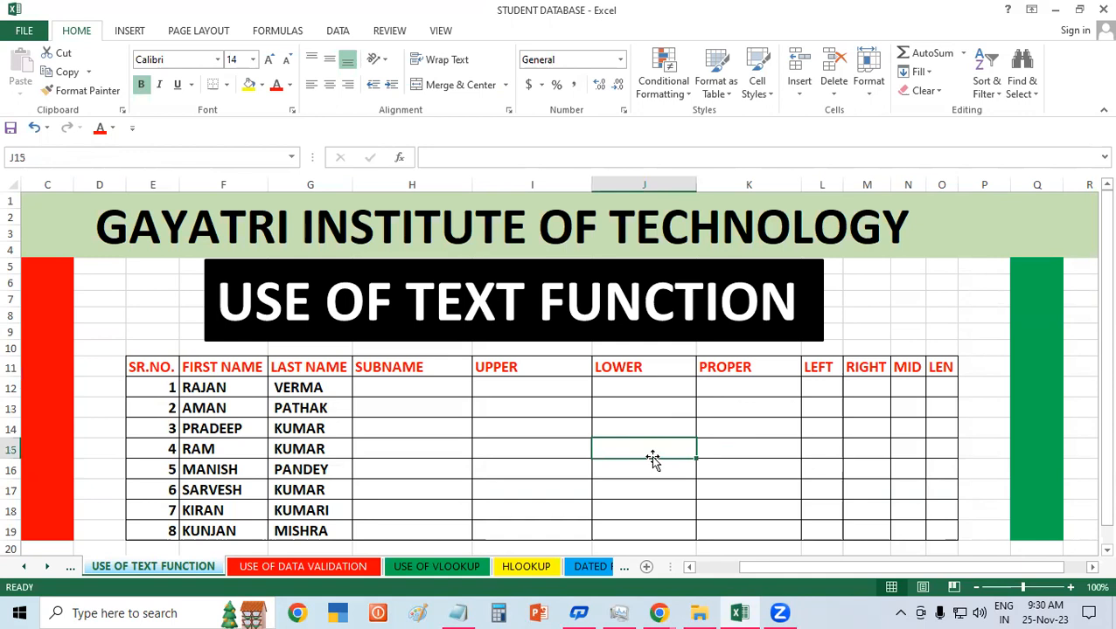
{"action": "left_click", "coordinate": [553, 427]}
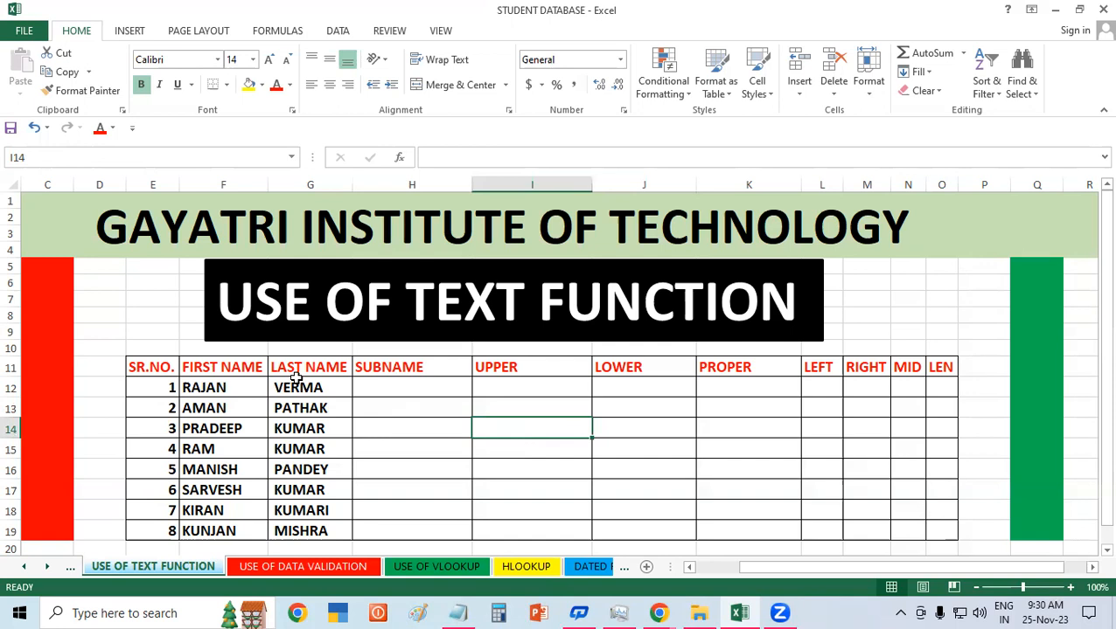
{"action": "left_click", "coordinate": [204, 403]}
{"action": "left_click", "coordinate": [345, 416]}
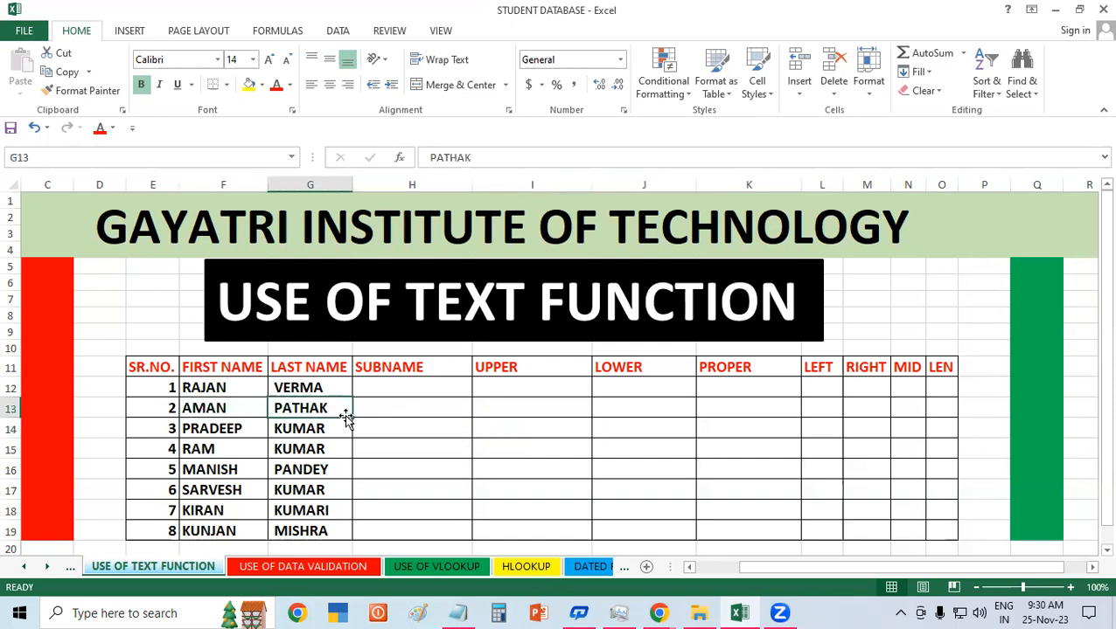
{"action": "left_click", "coordinate": [399, 381]}
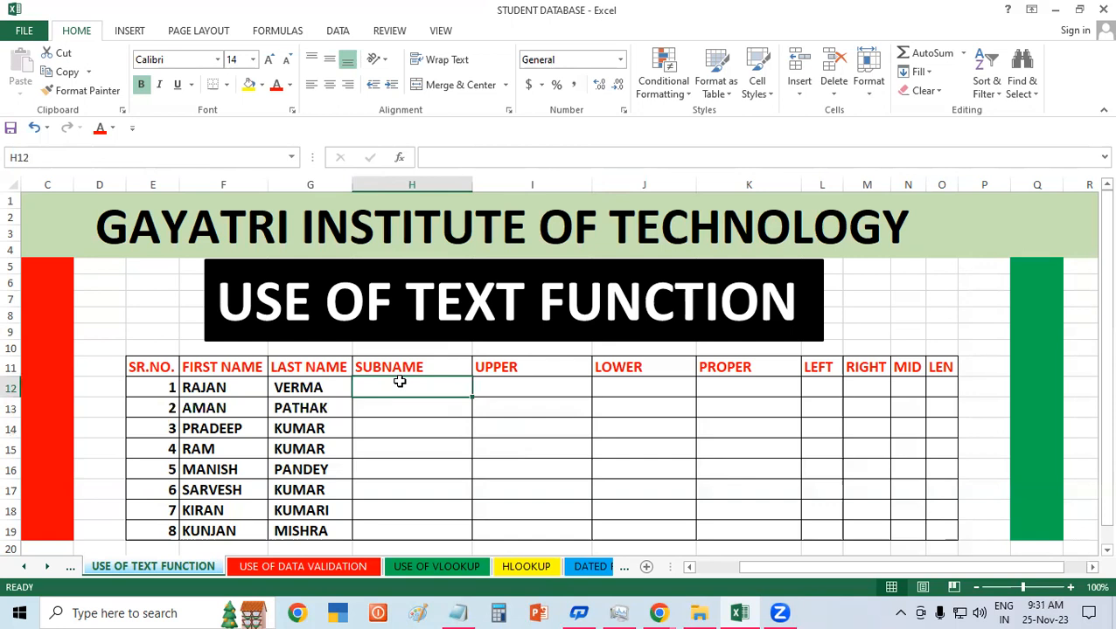
- Remove the leading space from the last names in cells G12 to G15
{"action": "double_click", "coordinate": [279, 386]}
{"action": "key", "text": "BackSpace"}
{"action": "double_click", "coordinate": [275, 403]}
{"action": "key", "text": "BackSpace"}
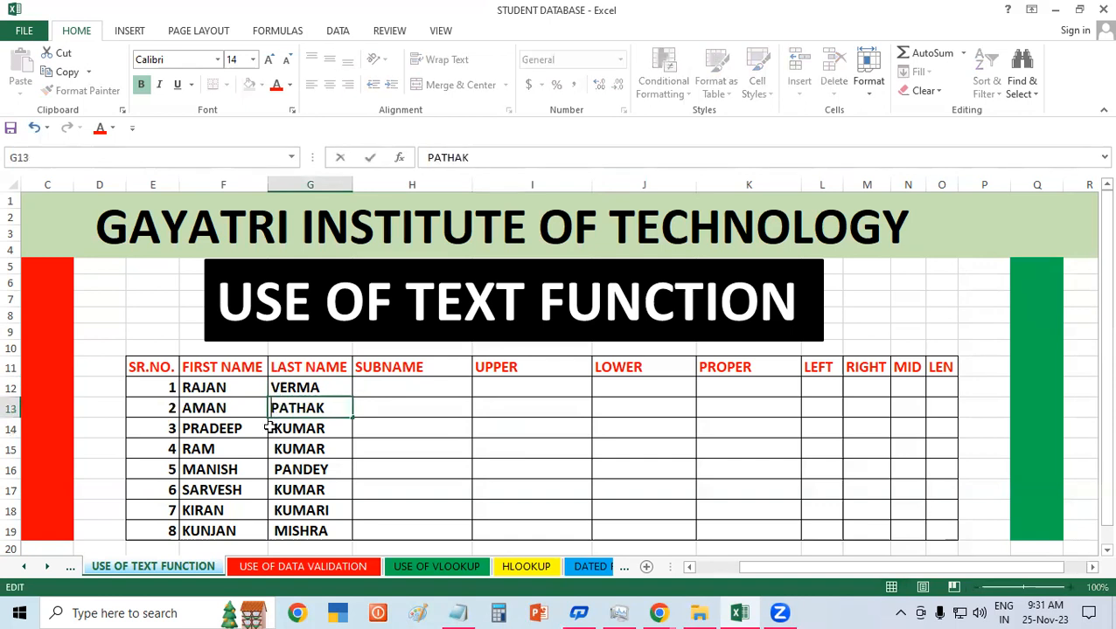
{"action": "left_click", "coordinate": [271, 427]}
{"action": "double_click", "coordinate": [271, 428]}
{"action": "key", "text": "BackSpace"}
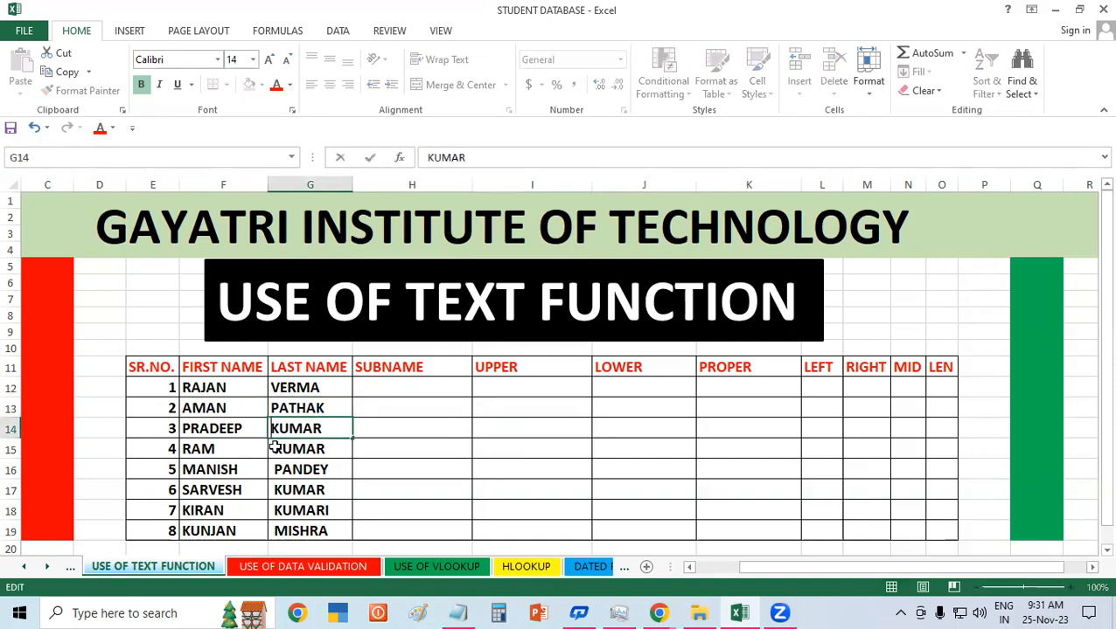
{"action": "double_click", "coordinate": [274, 448]}
{"action": "key", "text": "BackSpace"}
- Remove the leading space from the remaining last names in cells G16 to G19
{"action": "left_click", "coordinate": [275, 469]}
{"action": "double_click", "coordinate": [275, 469]}
{"action": "key", "text": "BackSpace"}
{"action": "left_click", "coordinate": [275, 490]}
{"action": "double_click", "coordinate": [275, 490]}
{"action": "key", "text": "BackSpace"}
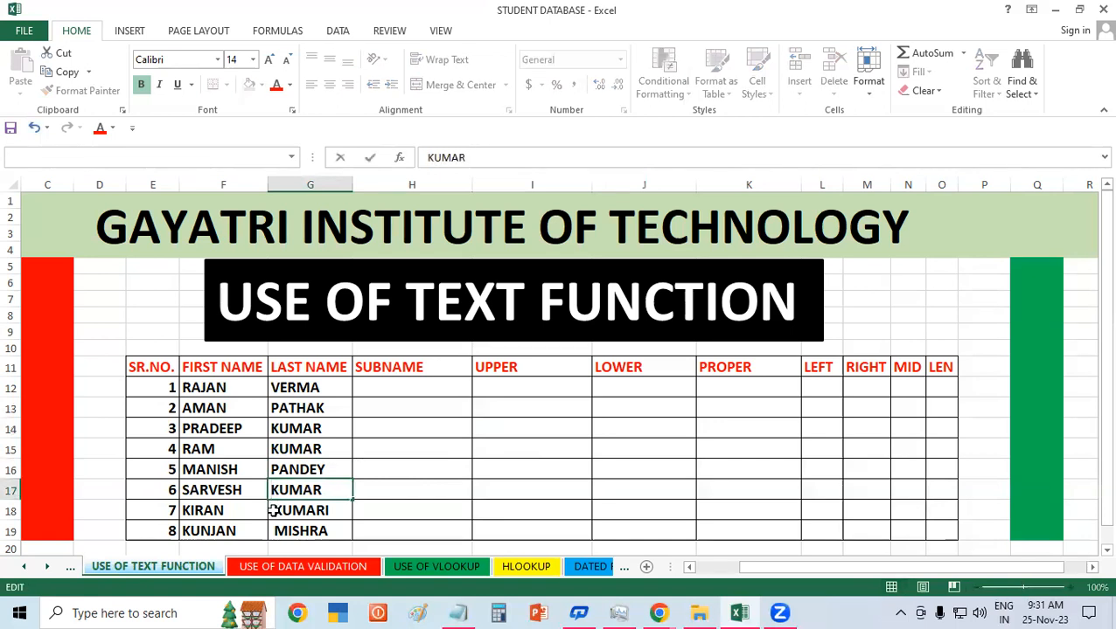
{"action": "left_click", "coordinate": [273, 510]}
{"action": "double_click", "coordinate": [274, 511]}
{"action": "key", "text": "BackSpace"}
{"action": "left_click", "coordinate": [275, 531]}
{"action": "double_click", "coordinate": [275, 530]}
{"action": "key", "text": "BackSpace"}
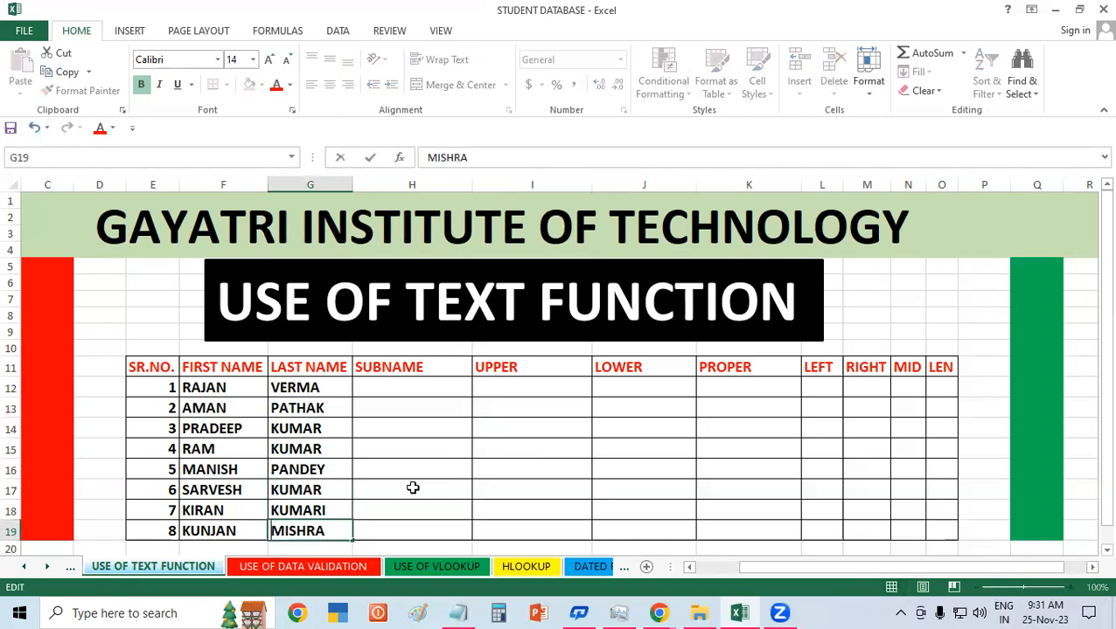
{"action": "left_click", "coordinate": [410, 484]}
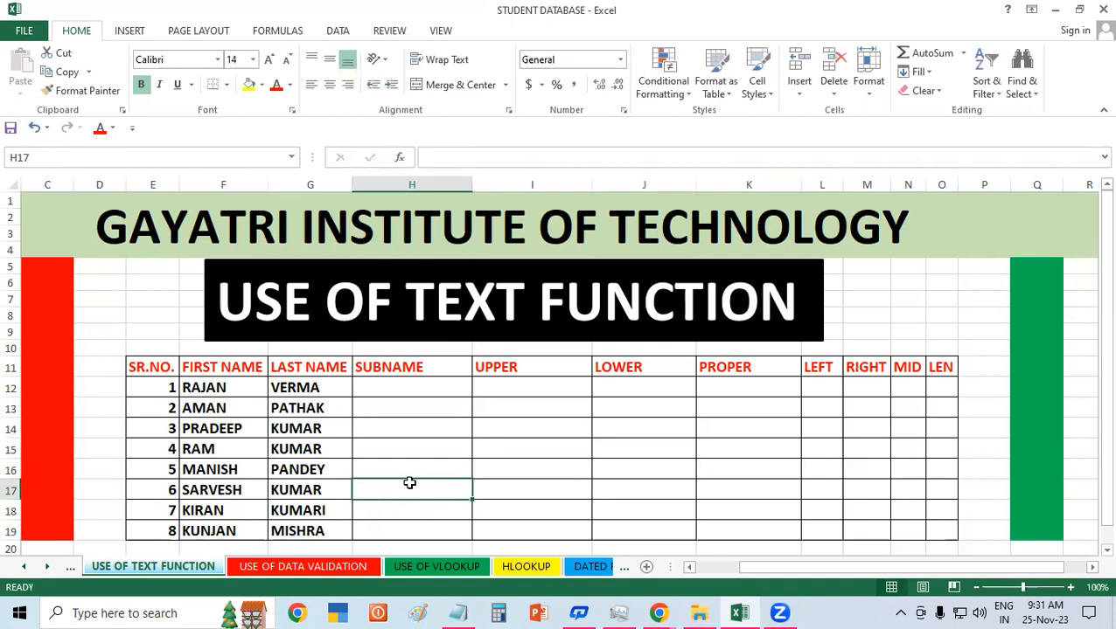
- Enter the formula =concatenate(F12,G12) in cell H12 to join the first and last names under SUBNAME
{"action": "left_click", "coordinate": [390, 391]}
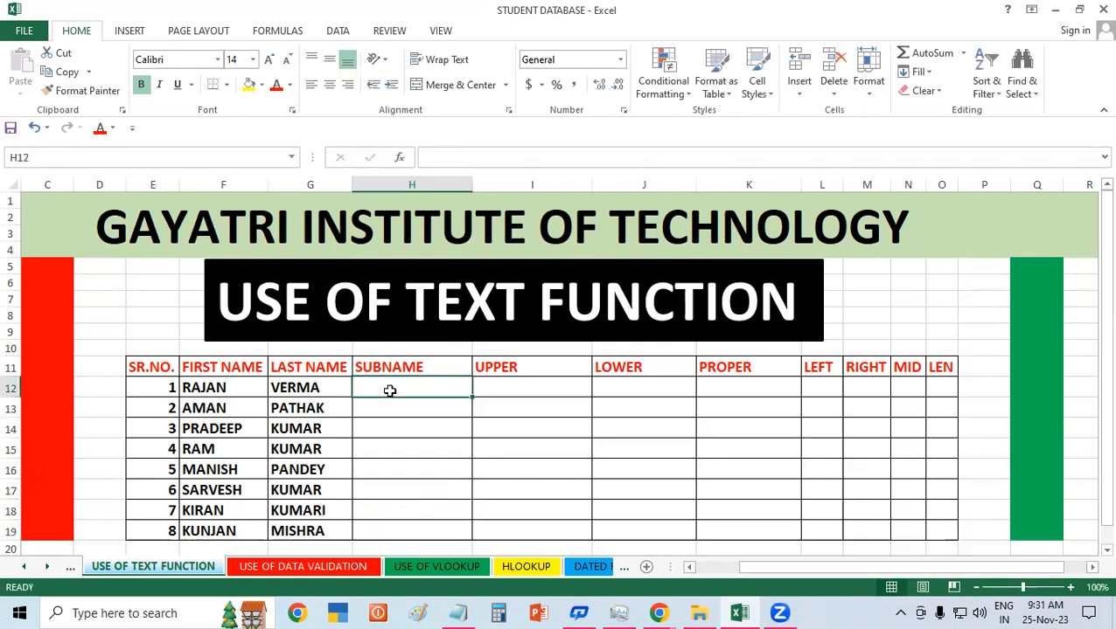
{"action": "type", "text": "="}
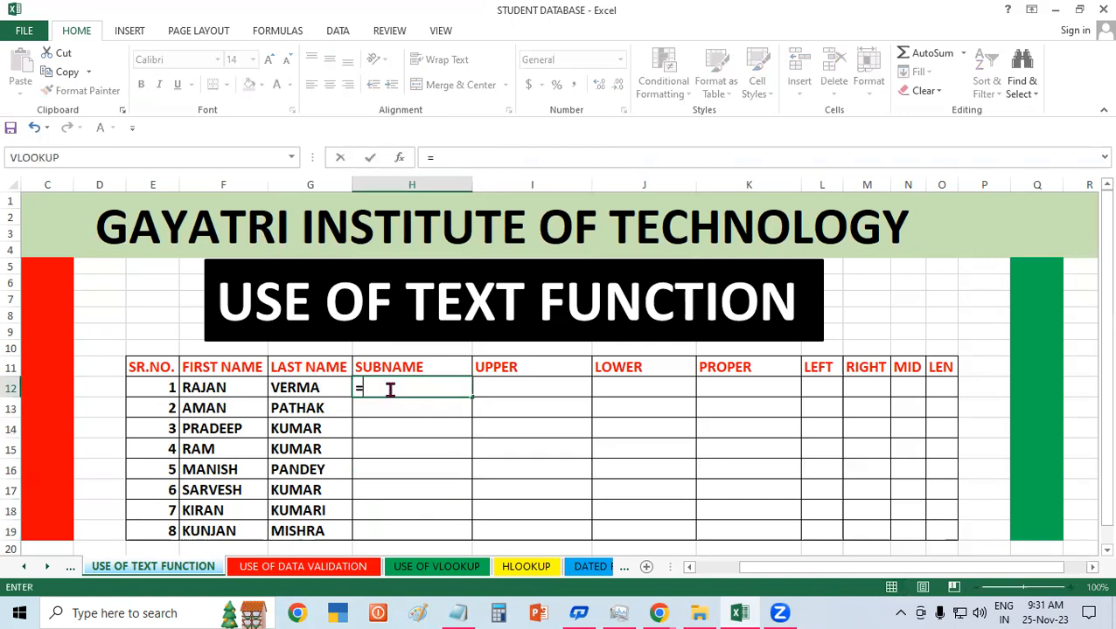
{"action": "type", "text": "con"}
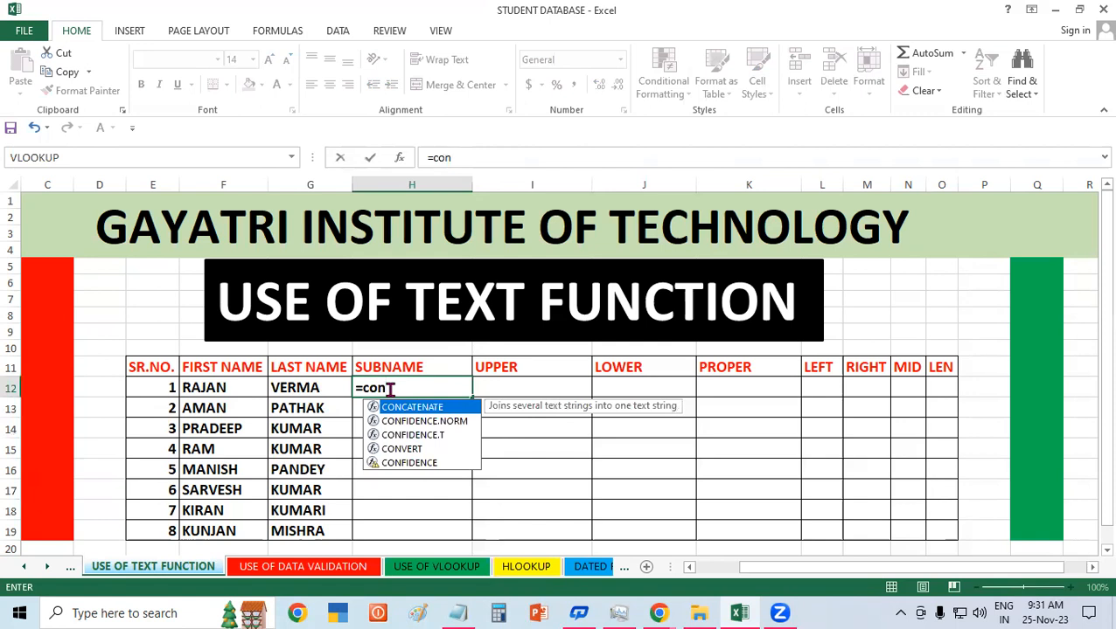
{"action": "type", "text": "caten"}
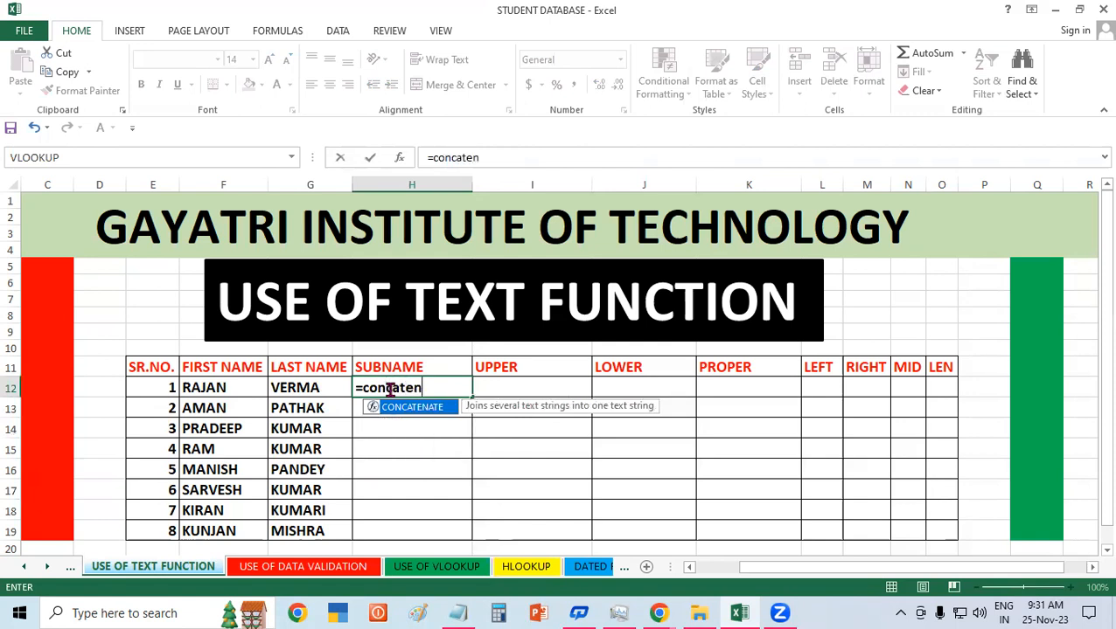
{"action": "type", "text": "ate"}
{"action": "type", "text": "("}
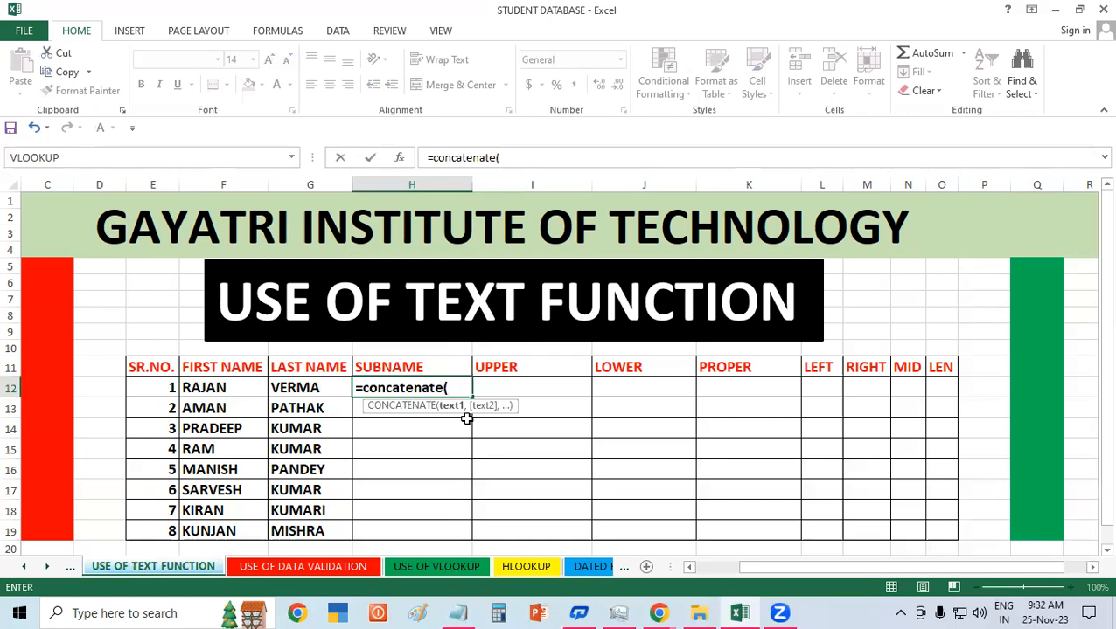
{"action": "left_click", "coordinate": [238, 383]}
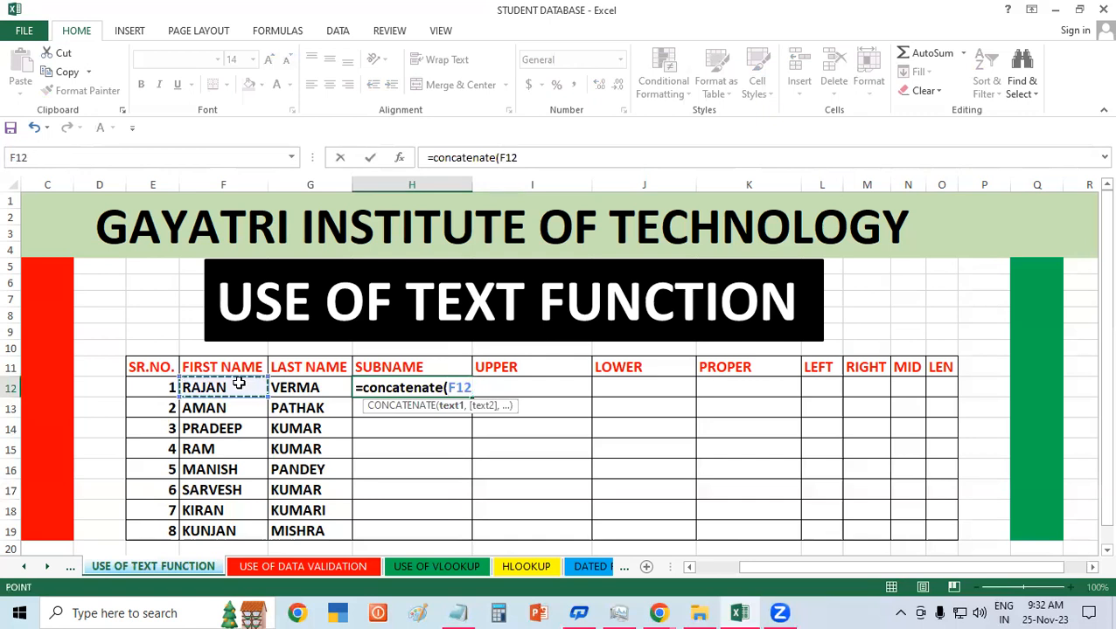
{"action": "type", "text": ","}
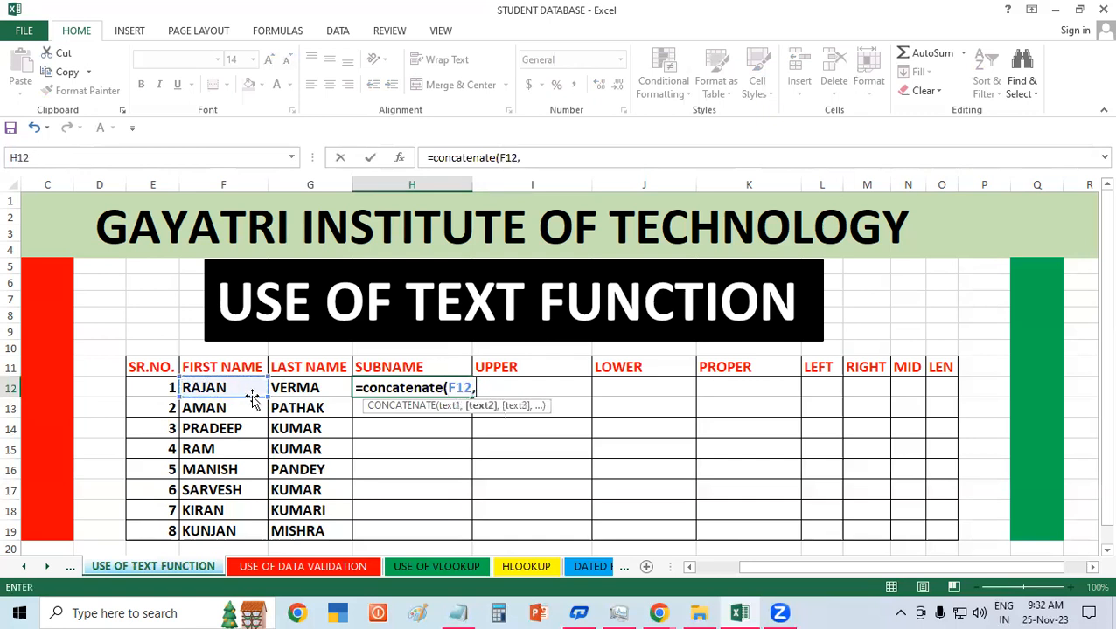
{"action": "left_click", "coordinate": [305, 387]}
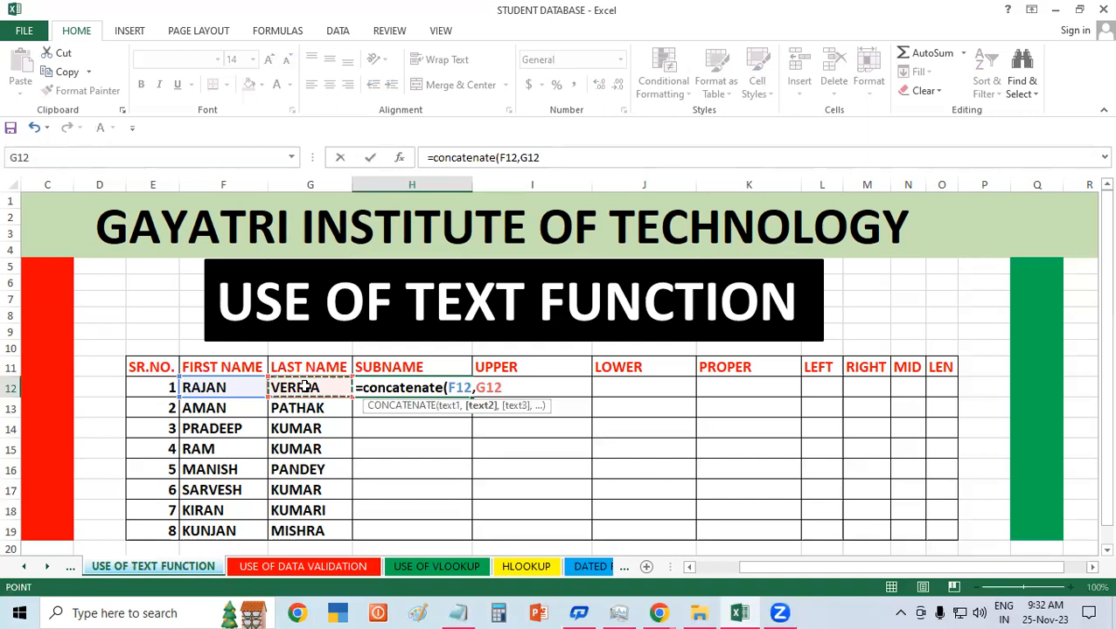
{"action": "type", "text": ")"}
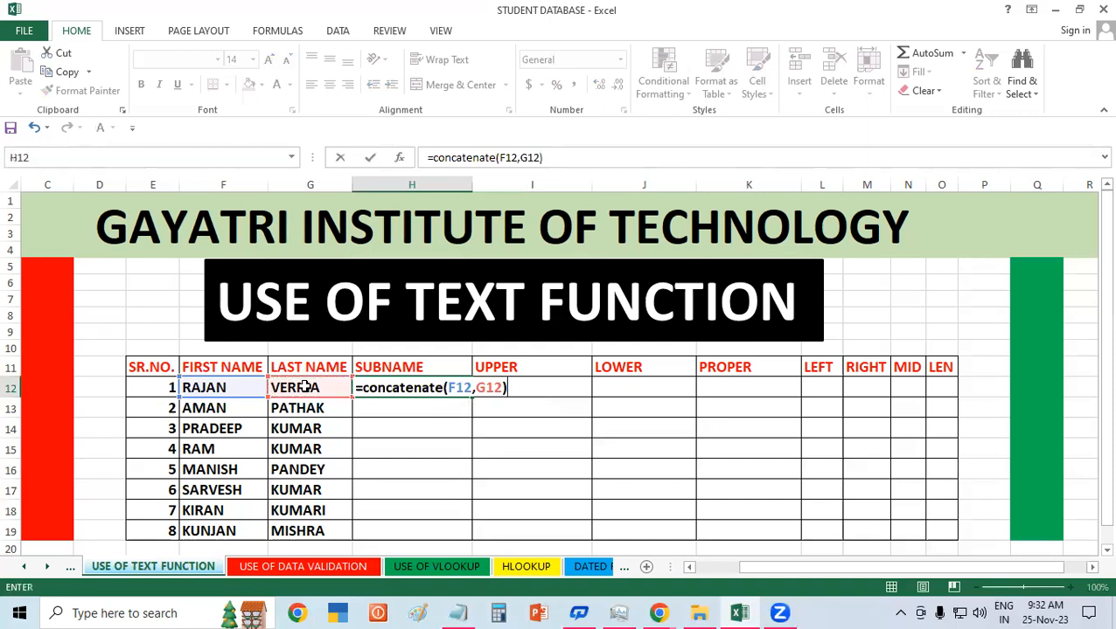
{"action": "key", "text": "Return"}
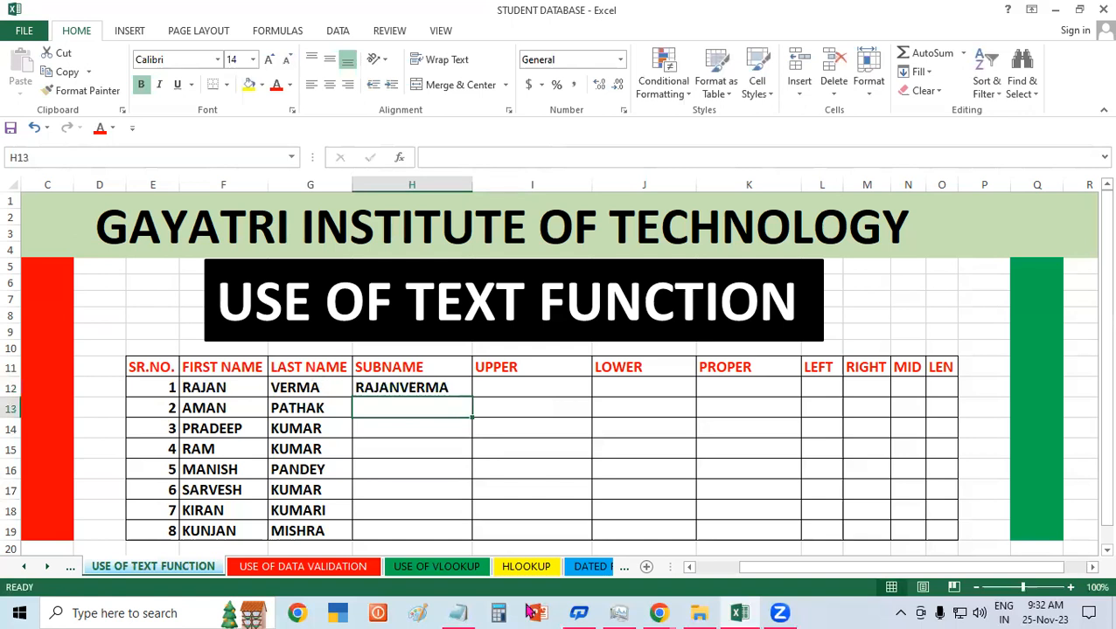
- Fill the CONCATENATE formula from H12 down the SUBNAME column to H19
{"action": "left_click", "coordinate": [435, 388]}
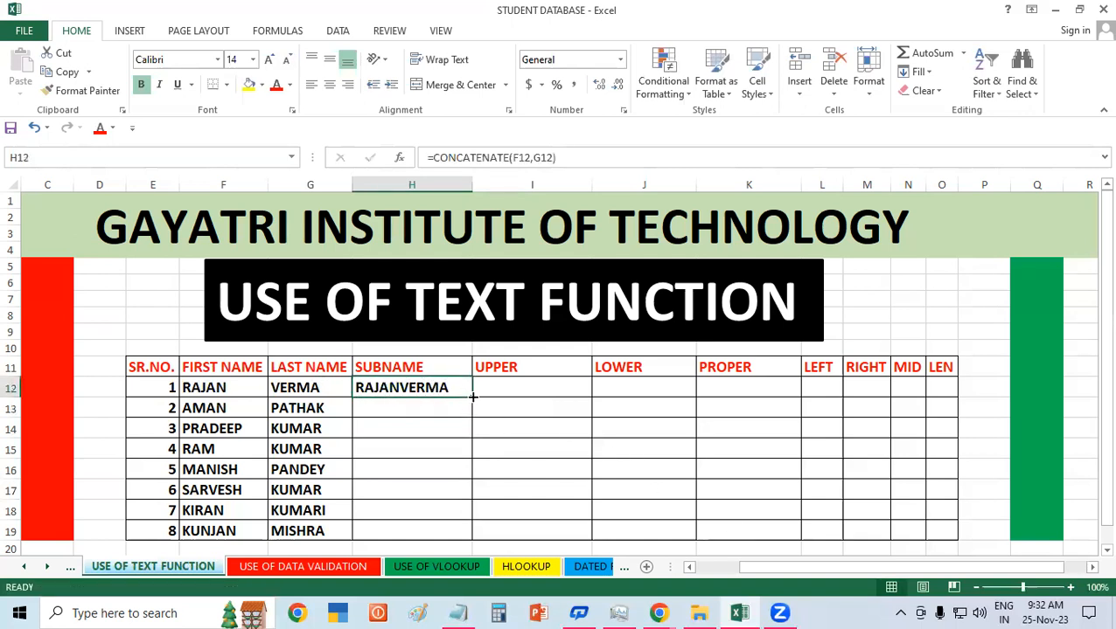
{"action": "double_click", "coordinate": [472, 397]}
{"action": "left_click", "coordinate": [544, 423]}
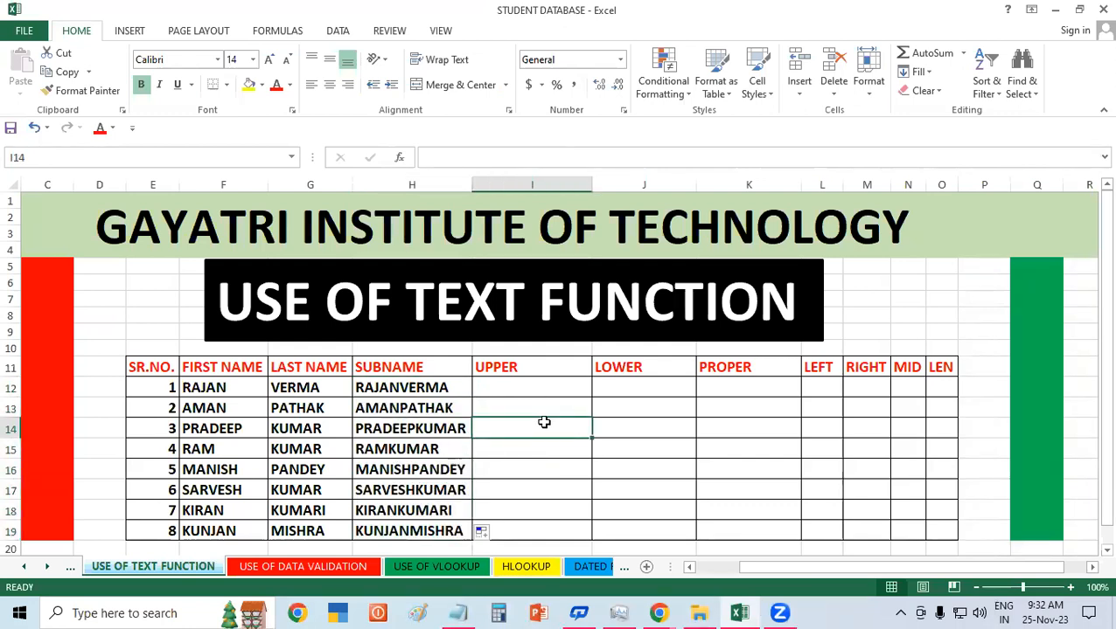
{"action": "left_click", "coordinate": [543, 393]}
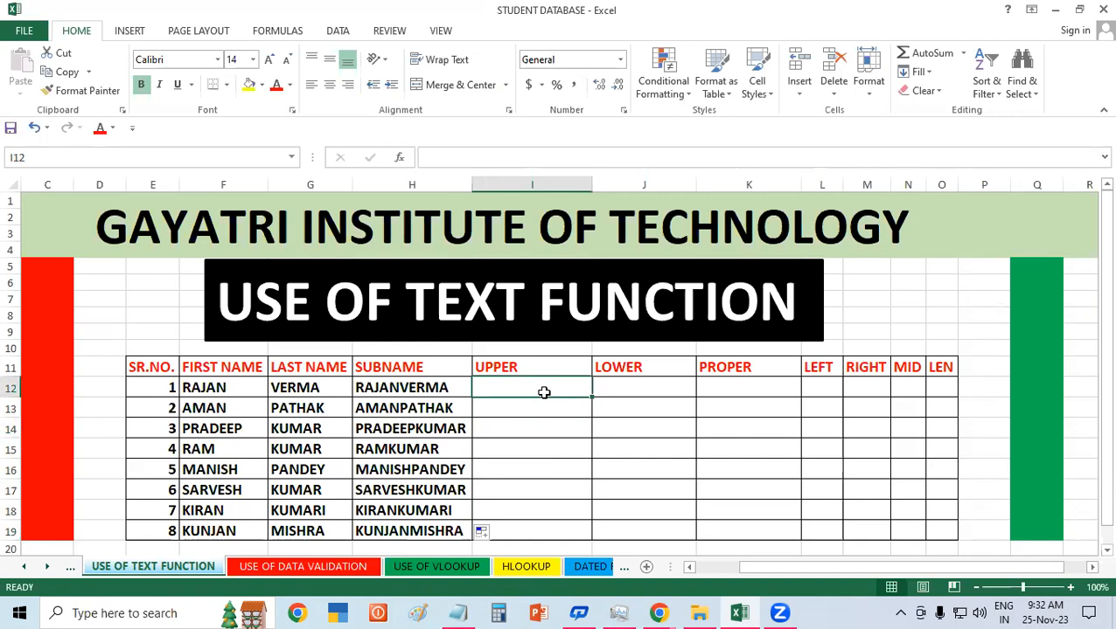
{"action": "left_click", "coordinate": [451, 389]}
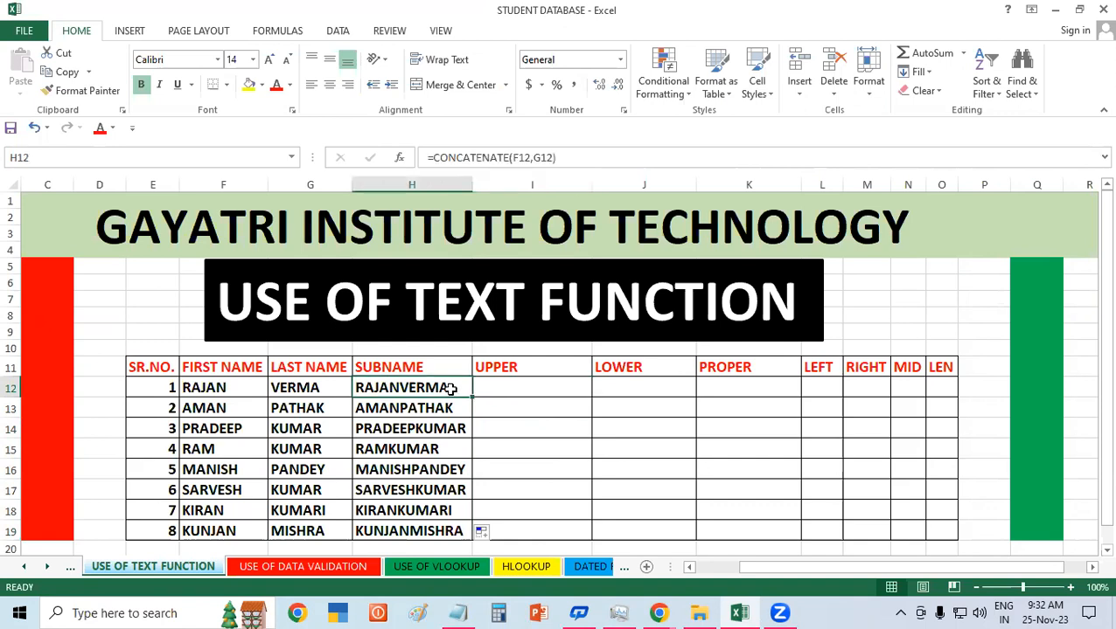
{"action": "left_click", "coordinate": [504, 389]}
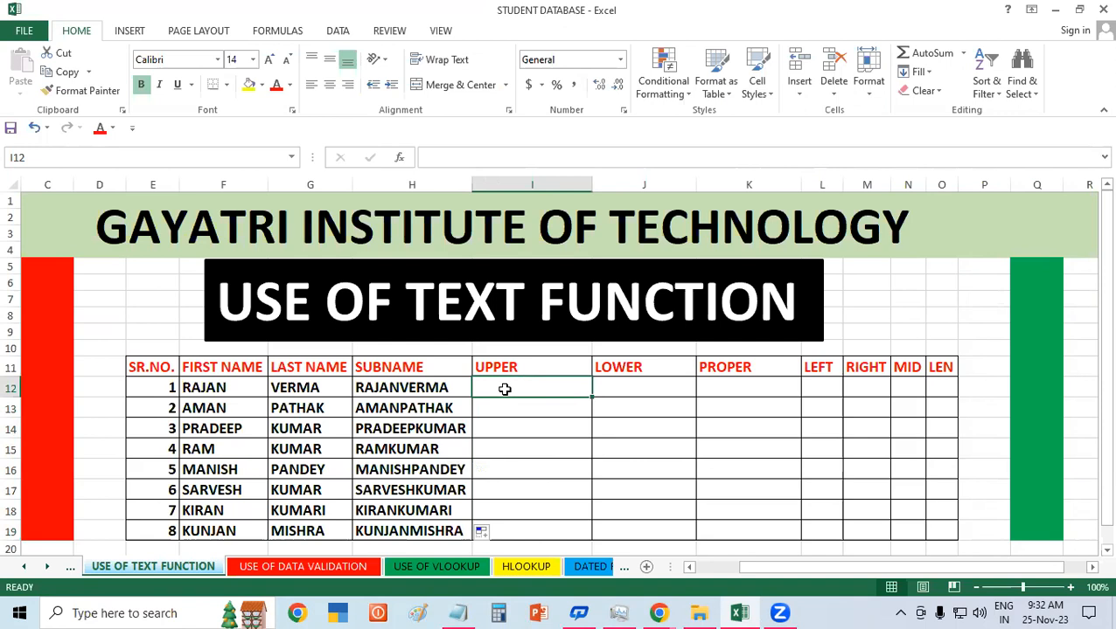
{"action": "left_click", "coordinate": [380, 394]}
{"action": "left_click", "coordinate": [597, 387]}
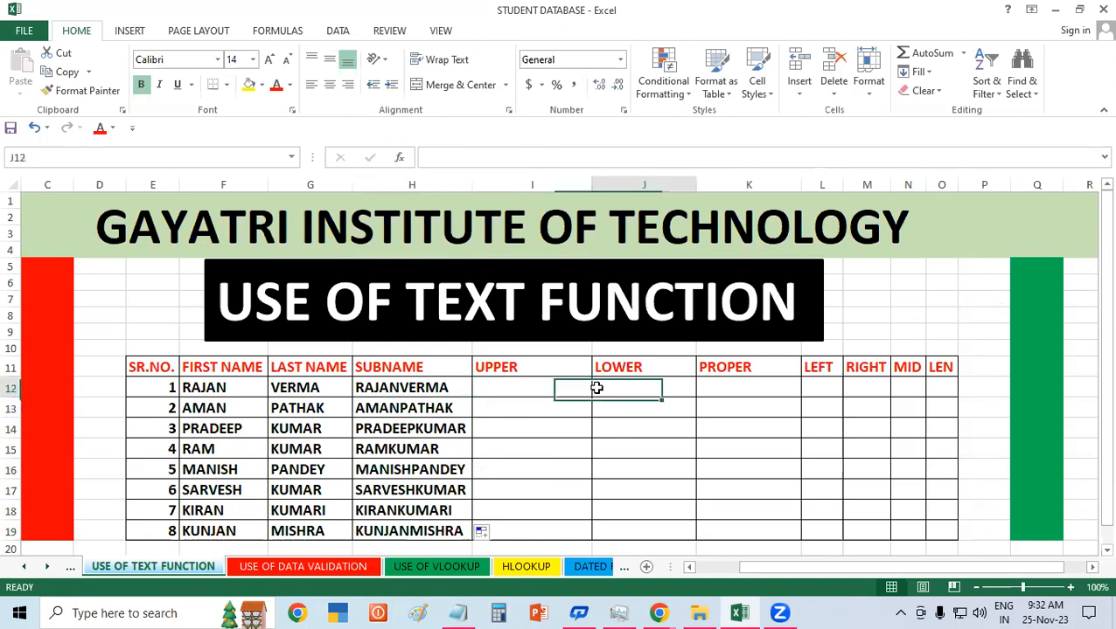
{"action": "left_click", "coordinate": [570, 391]}
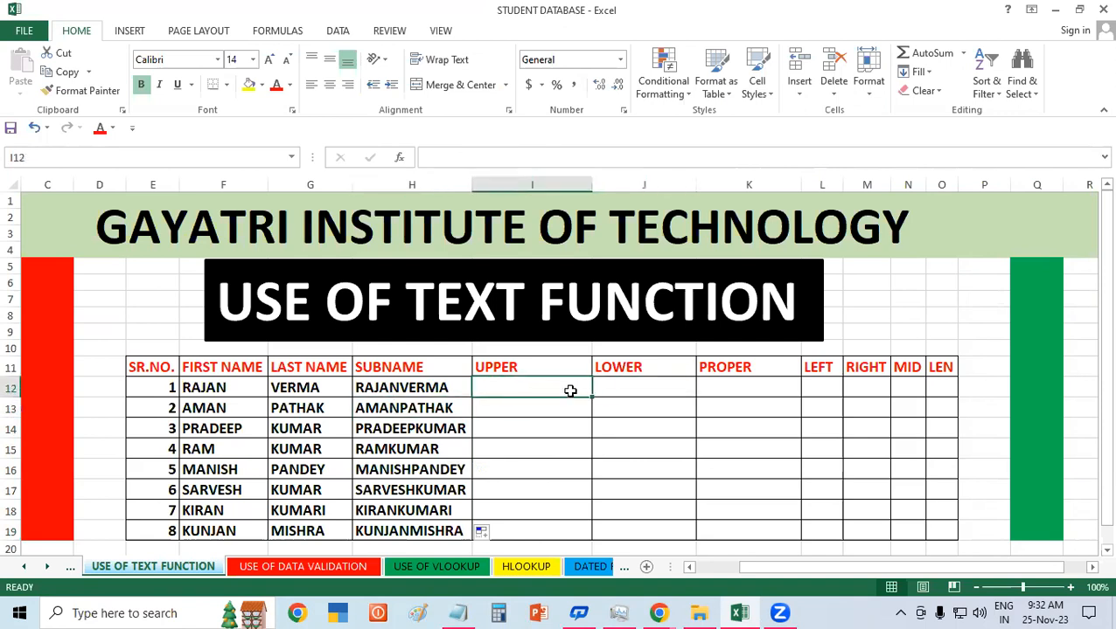
{"action": "left_click_drag", "start_coordinate": [420, 389], "coordinate": [415, 476]}
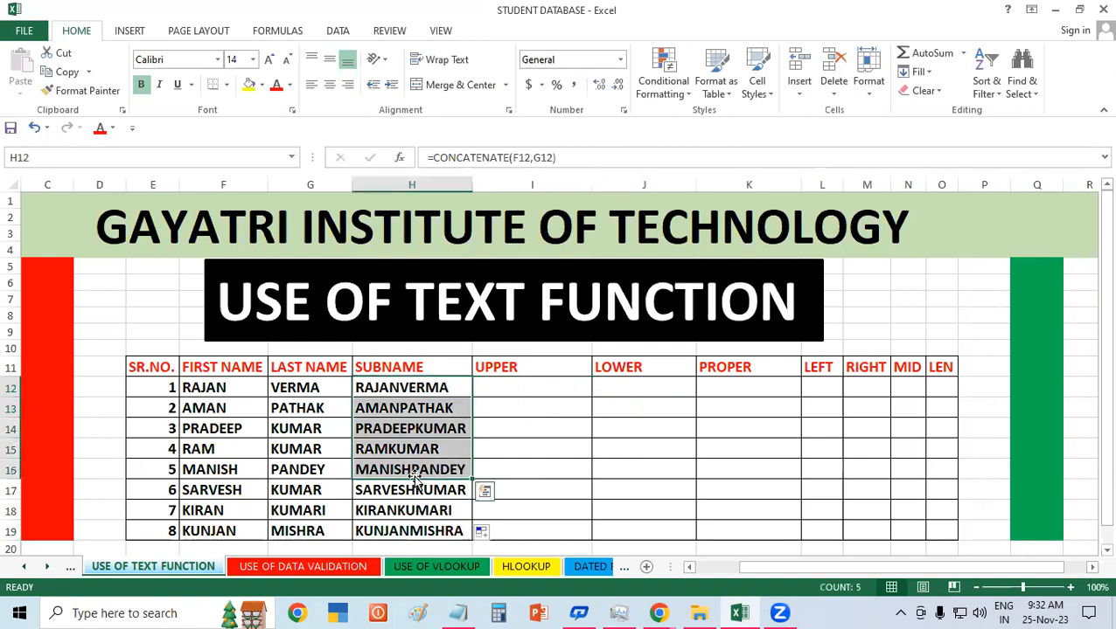
- Enter the formula =upper(H12) in cell I12 to show the first SUBNAME entry in uppercase
{"action": "left_click", "coordinate": [511, 385]}
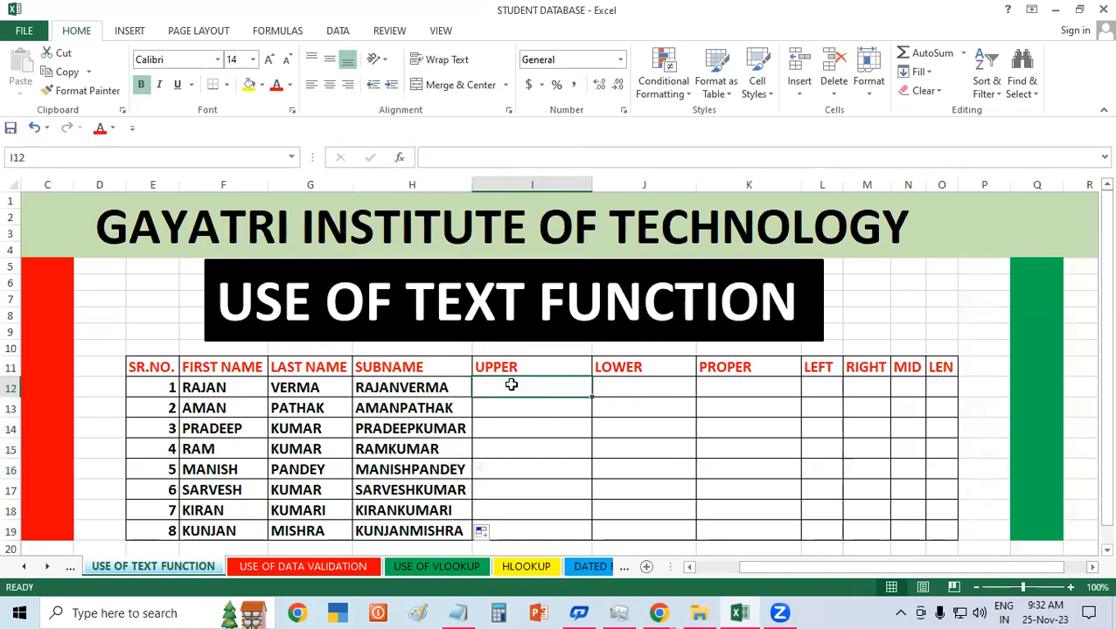
{"action": "left_click", "coordinate": [414, 394]}
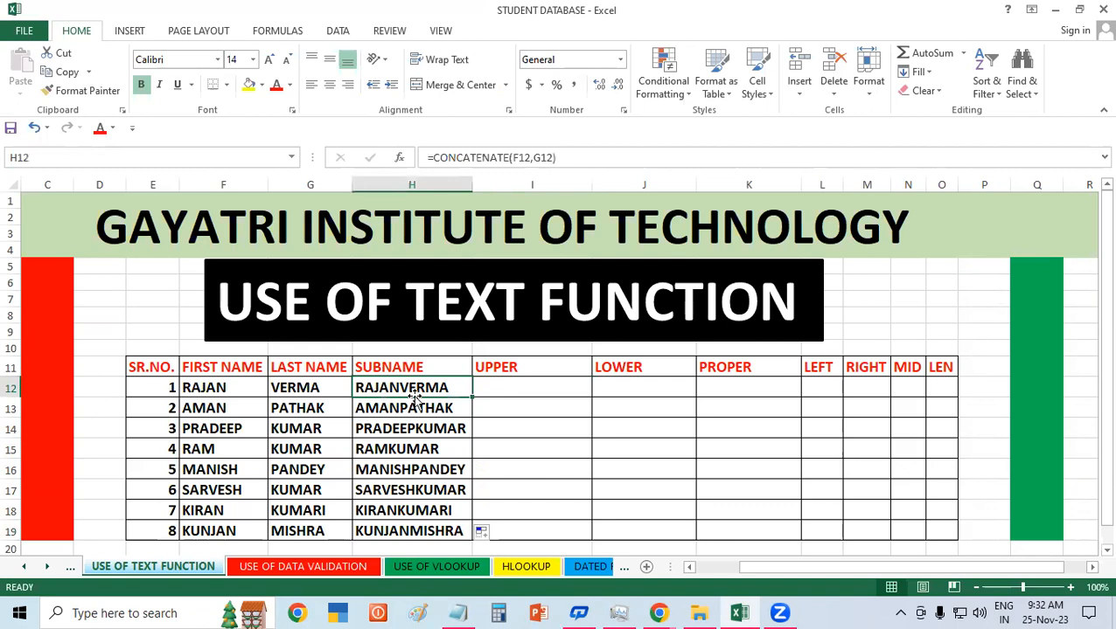
{"action": "left_click", "coordinate": [499, 387]}
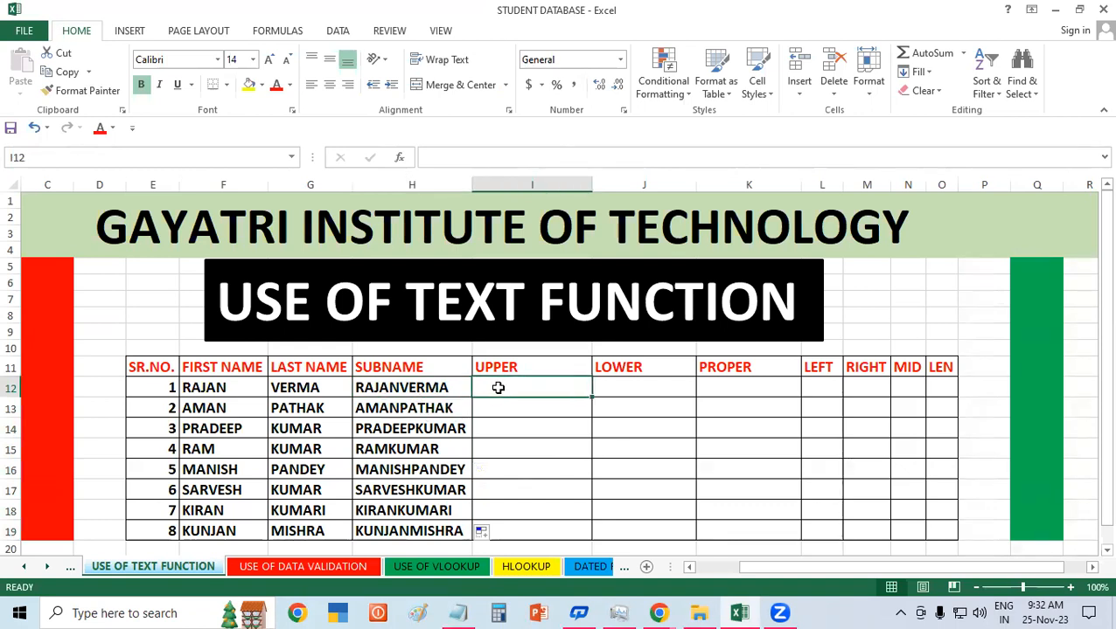
{"action": "type", "text": "="}
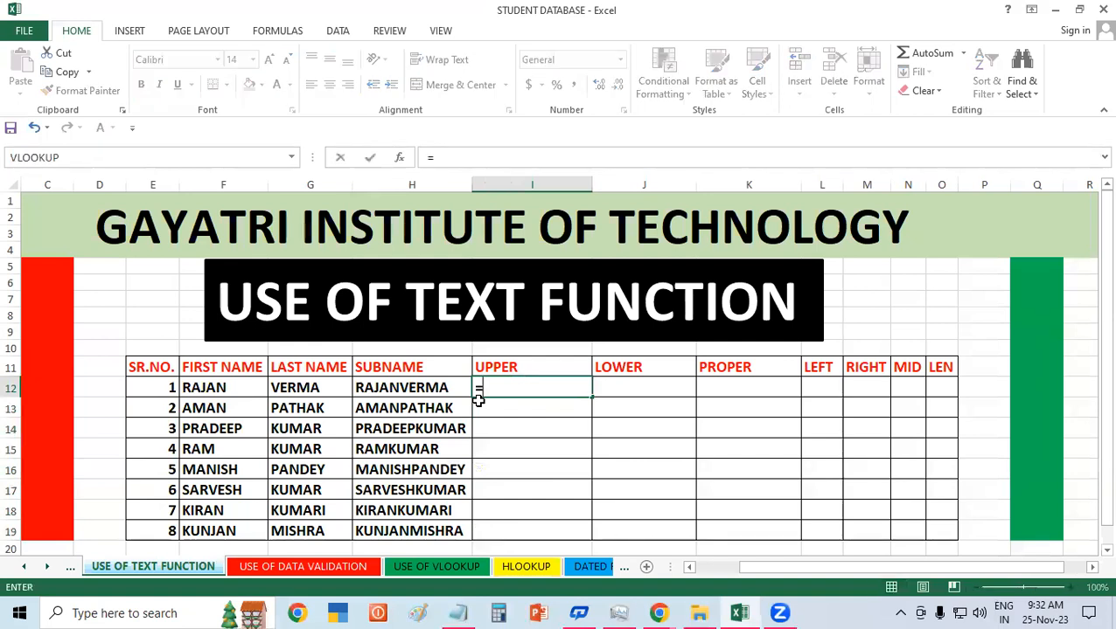
{"action": "type", "text": "upper("}
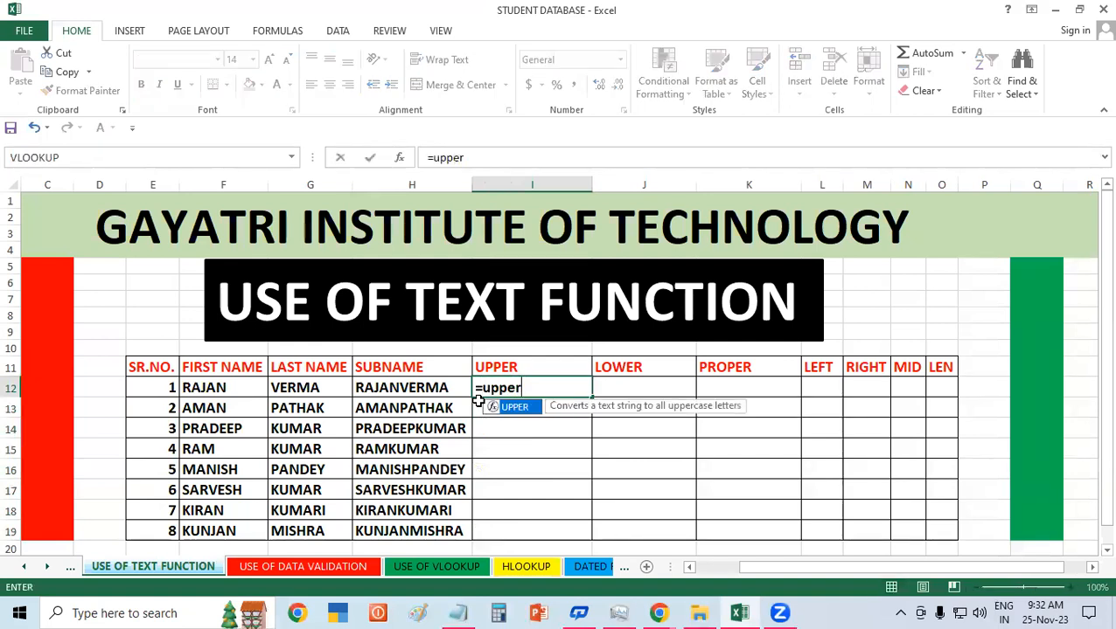
{"action": "left_click", "coordinate": [422, 385]}
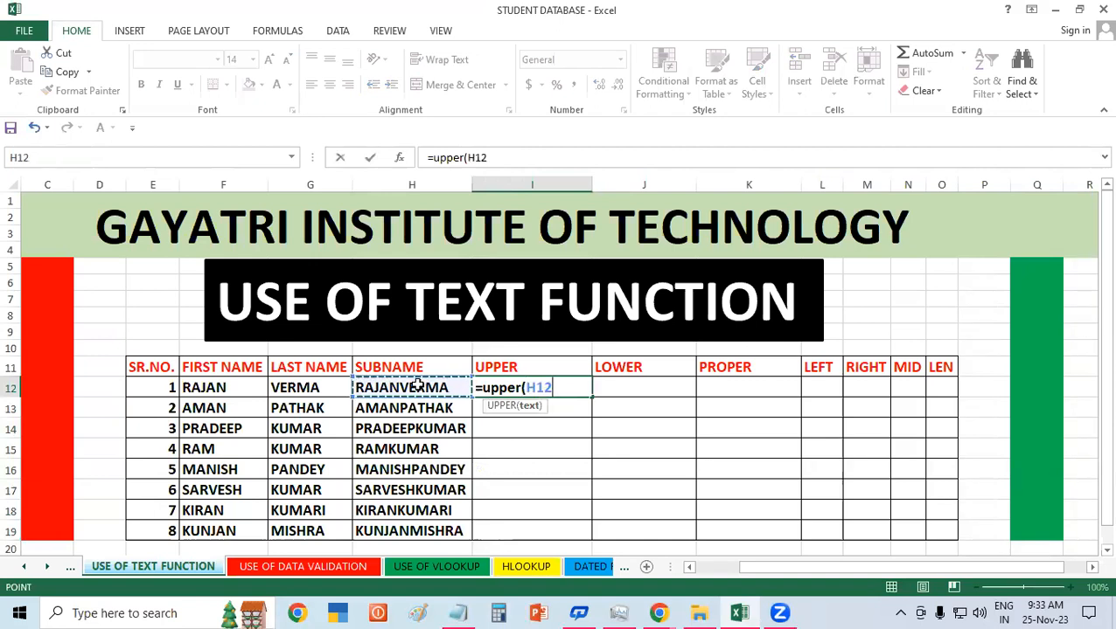
{"action": "type", "text": ")"}
{"action": "key", "text": "Return"}
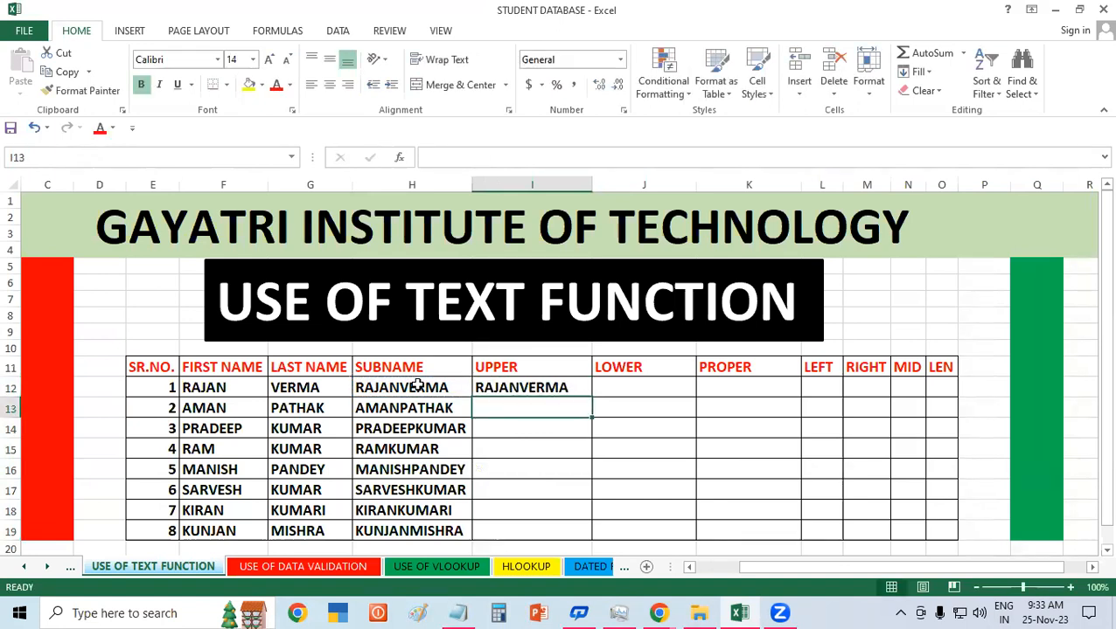
- Fill the UPPER formula from I12 down the UPPER column to I19
{"action": "left_click", "coordinate": [418, 386]}
{"action": "left_click", "coordinate": [554, 388]}
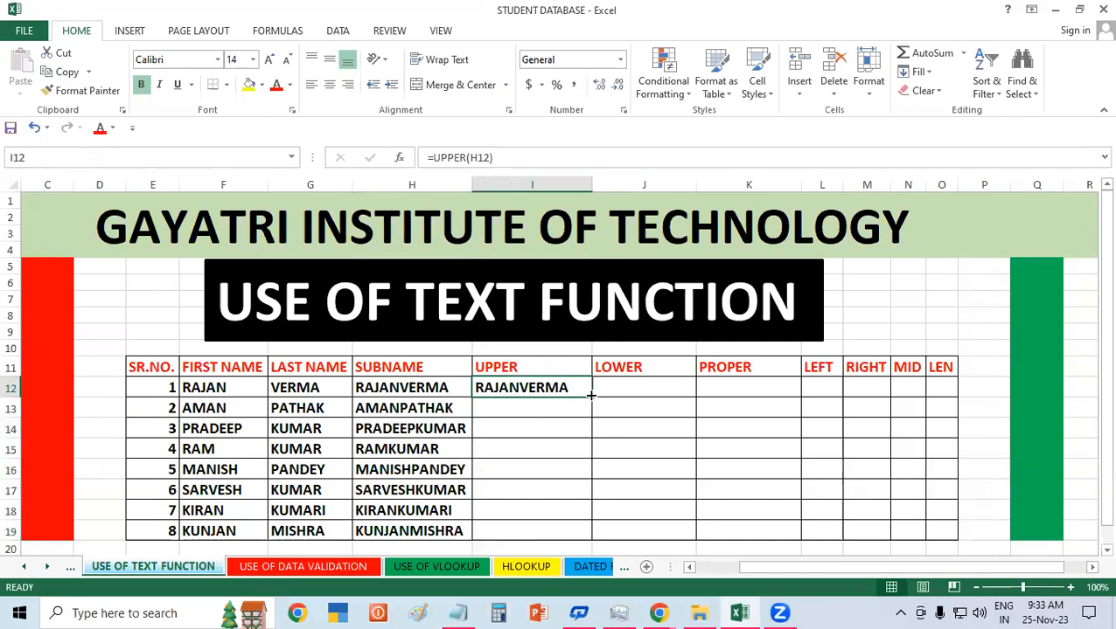
{"action": "double_click", "coordinate": [591, 397]}
- Enter the formula =lower(H12) in cell J12 to convert the first SUBNAME entry to lowercase
{"action": "left_click", "coordinate": [638, 386]}
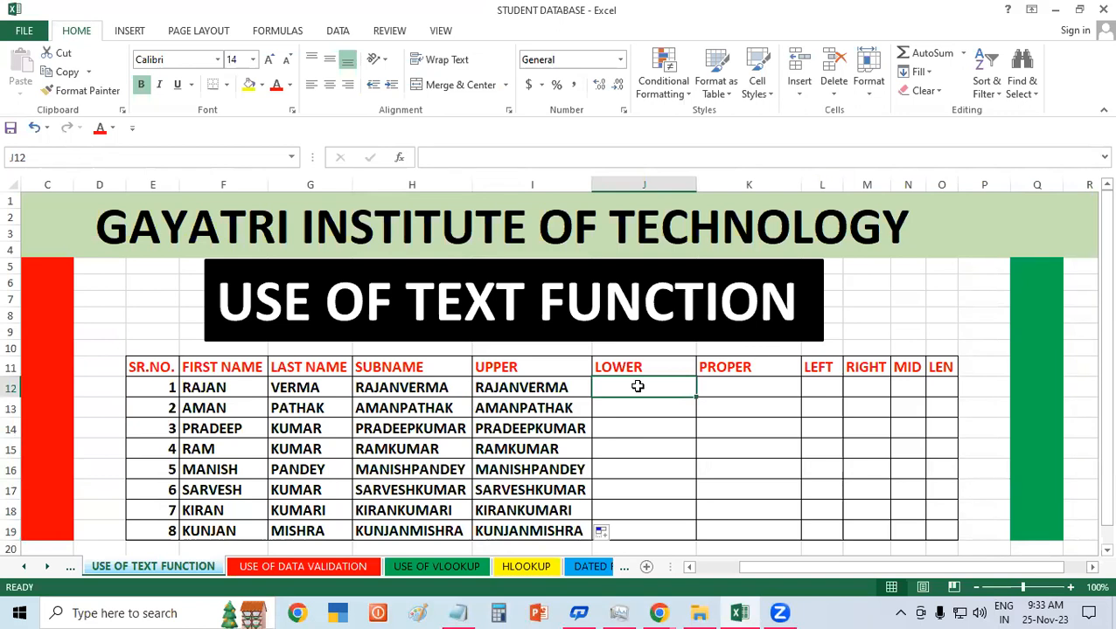
{"action": "left_click", "coordinate": [360, 379]}
{"action": "left_click", "coordinate": [613, 391]}
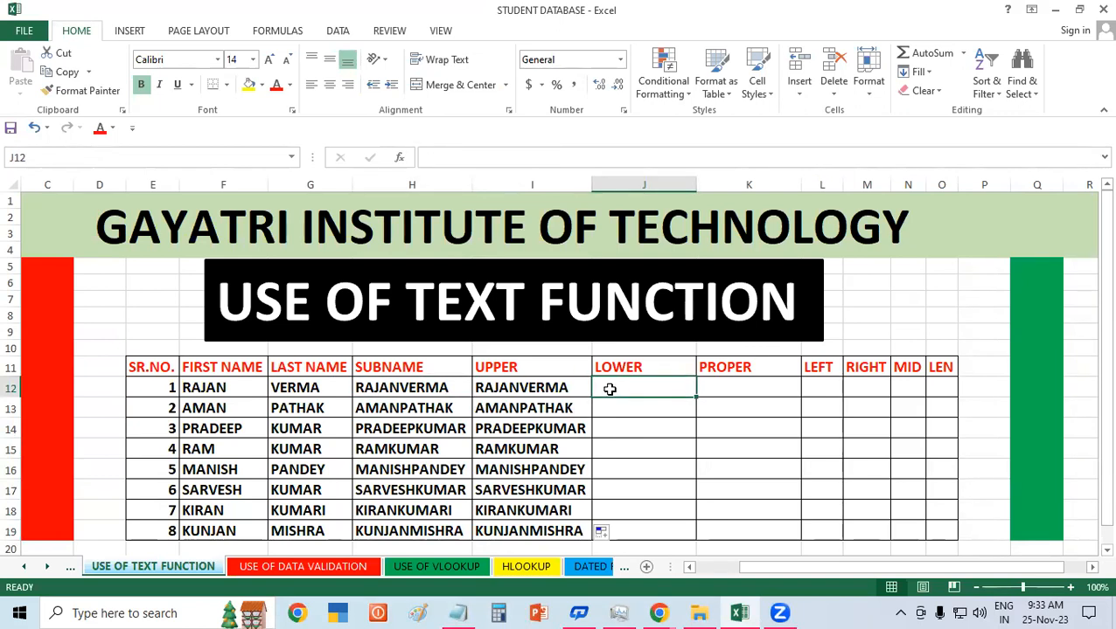
{"action": "type", "text": "=lo"}
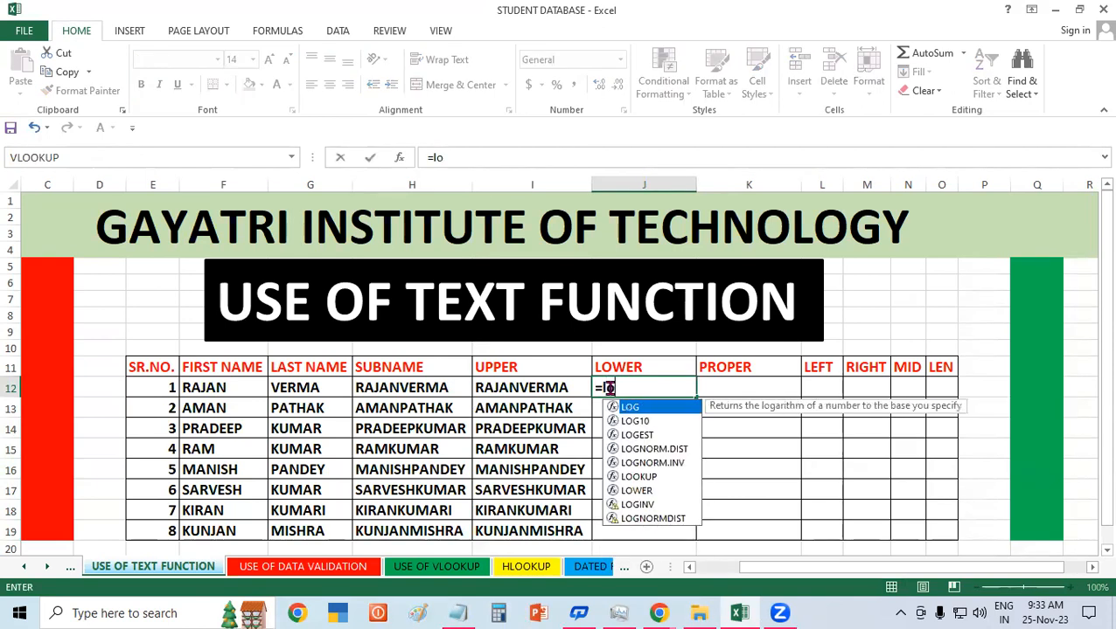
{"action": "type", "text": "wer"}
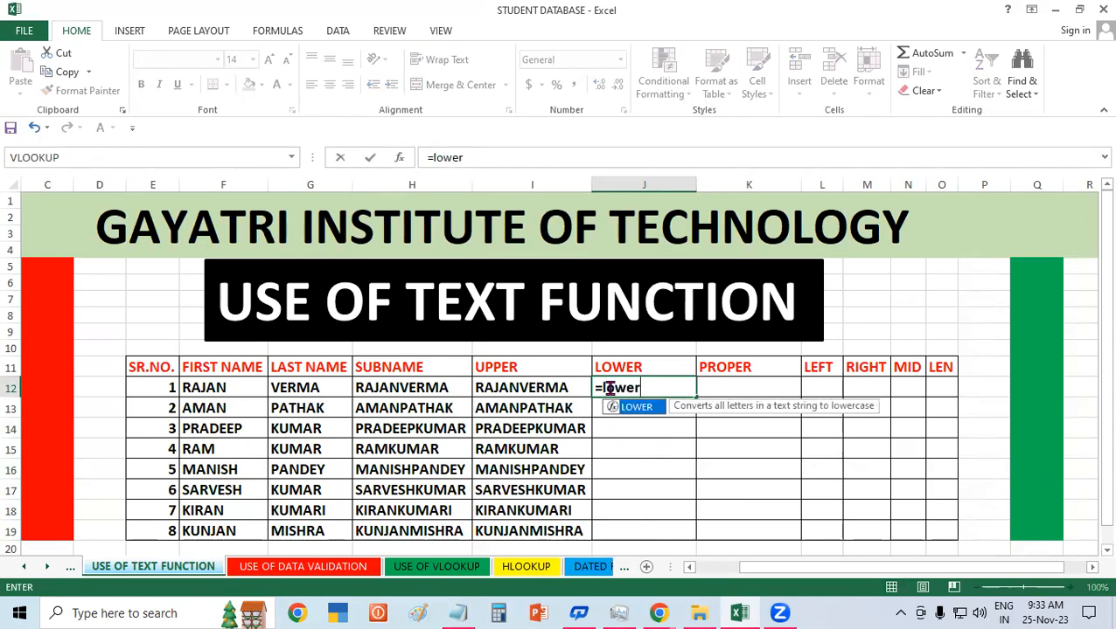
{"action": "type", "text": "("}
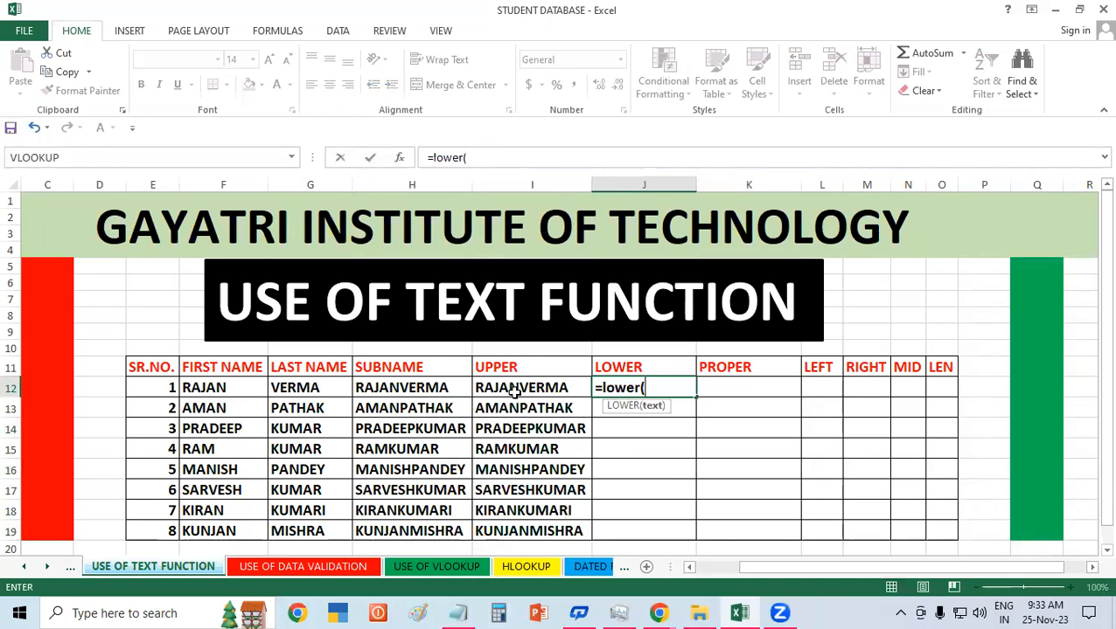
{"action": "left_click", "coordinate": [392, 383]}
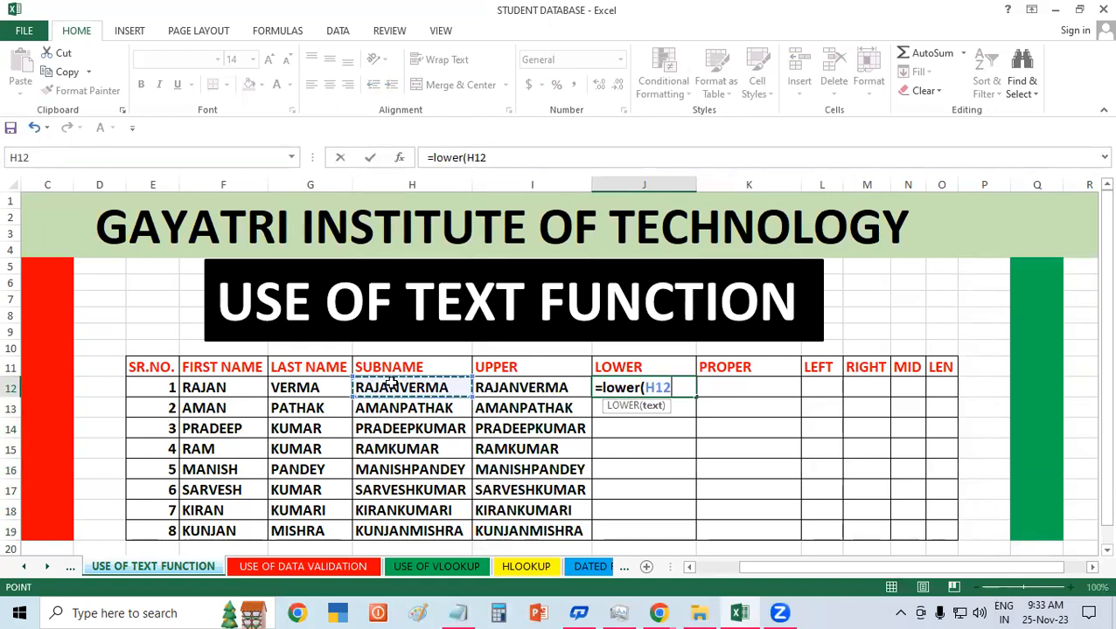
{"action": "type", "text": ")"}
{"action": "key", "text": "Return"}
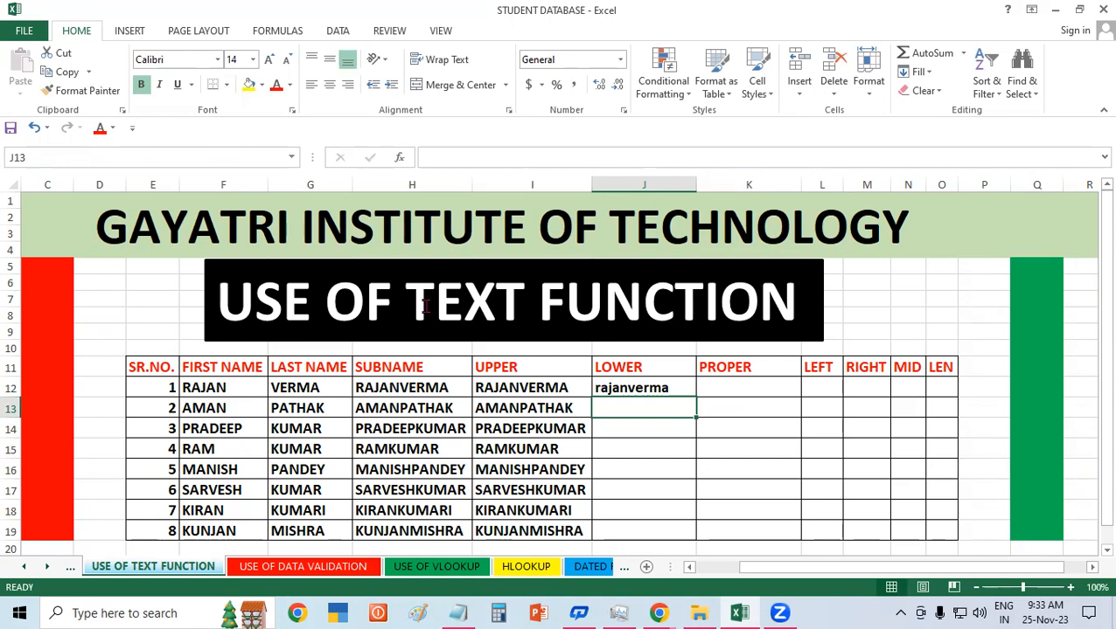
- Fill the LOWER formula from J12 down the LOWER column to J19
{"action": "left_click", "coordinate": [669, 388]}
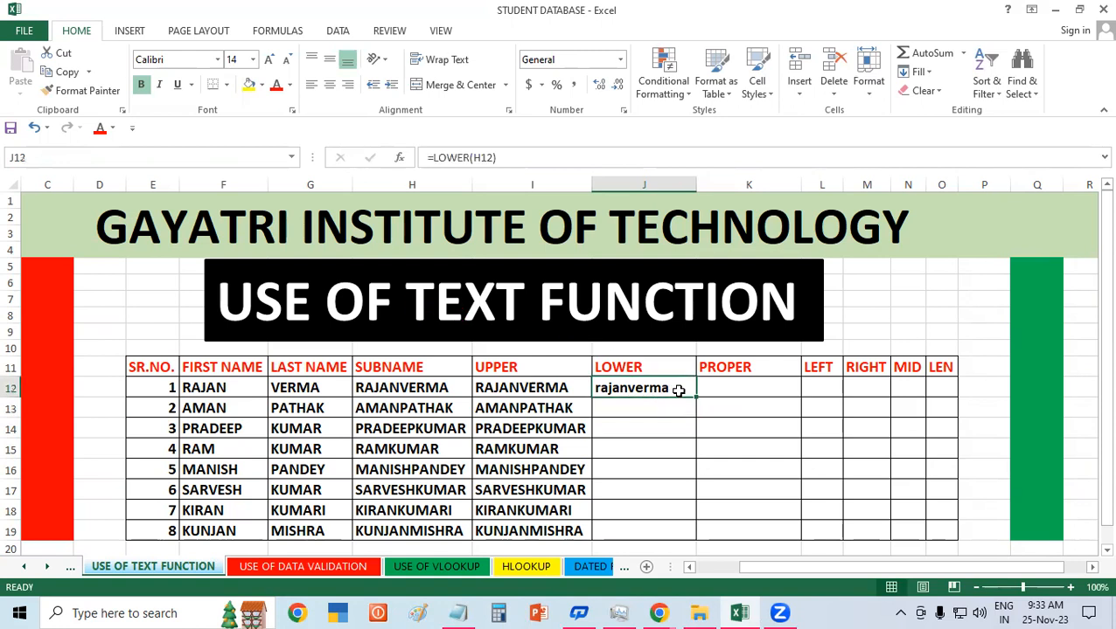
{"action": "double_click", "coordinate": [696, 397]}
{"action": "left_click", "coordinate": [718, 414]}
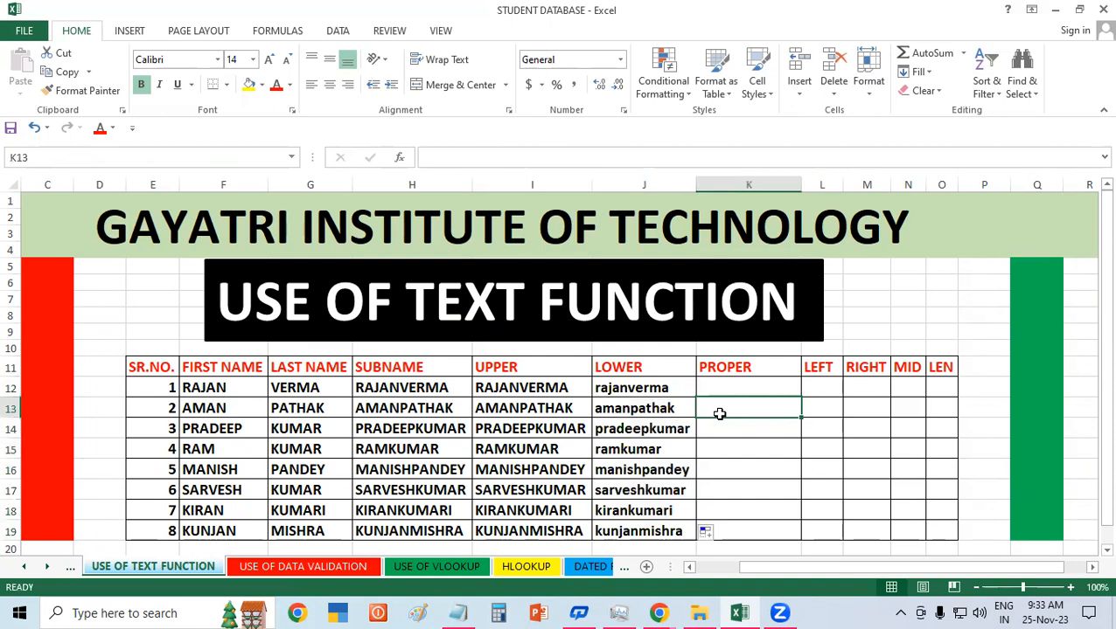
- Enter the formula =proper(H12) in cell K12 to capitalise only the initial letter of the first SUBNAME entry
{"action": "left_click", "coordinate": [738, 385]}
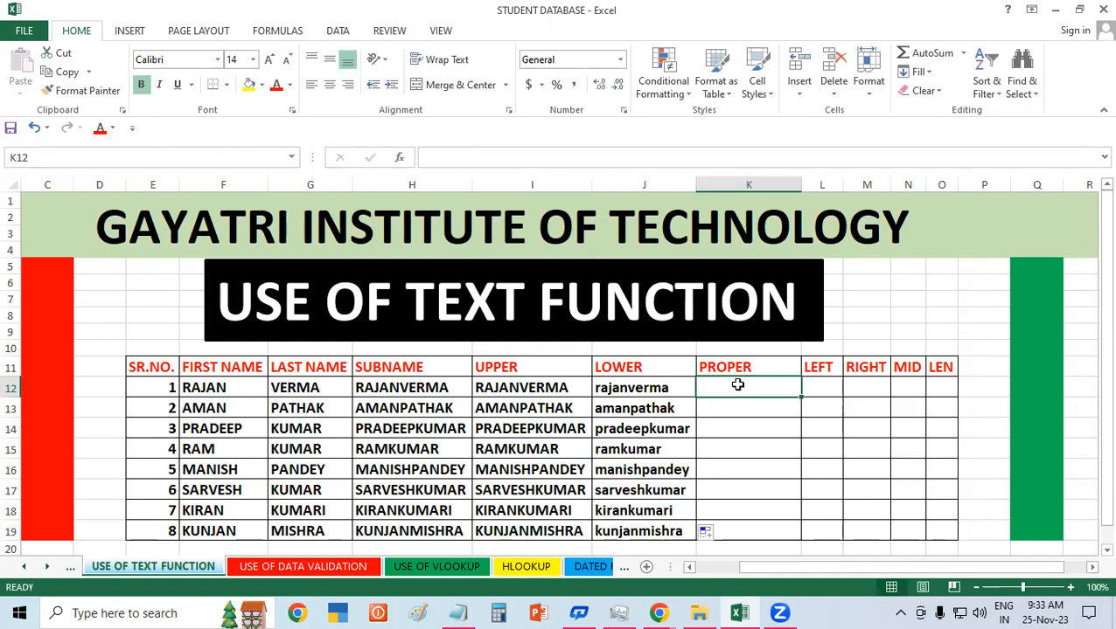
{"action": "type", "text": "=p"}
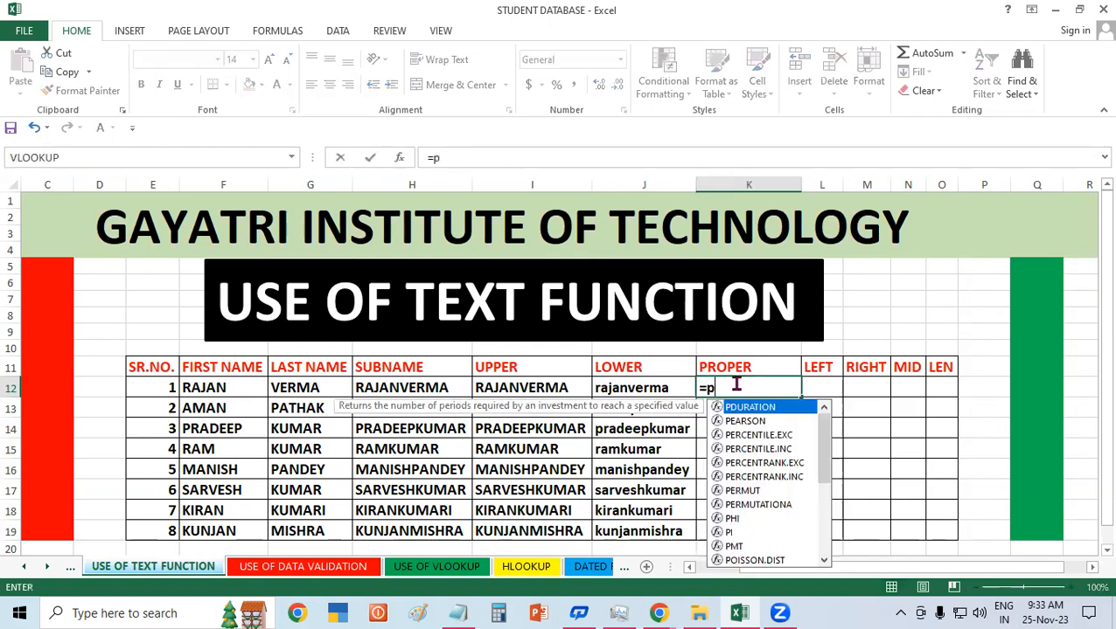
{"action": "type", "text": "roper("}
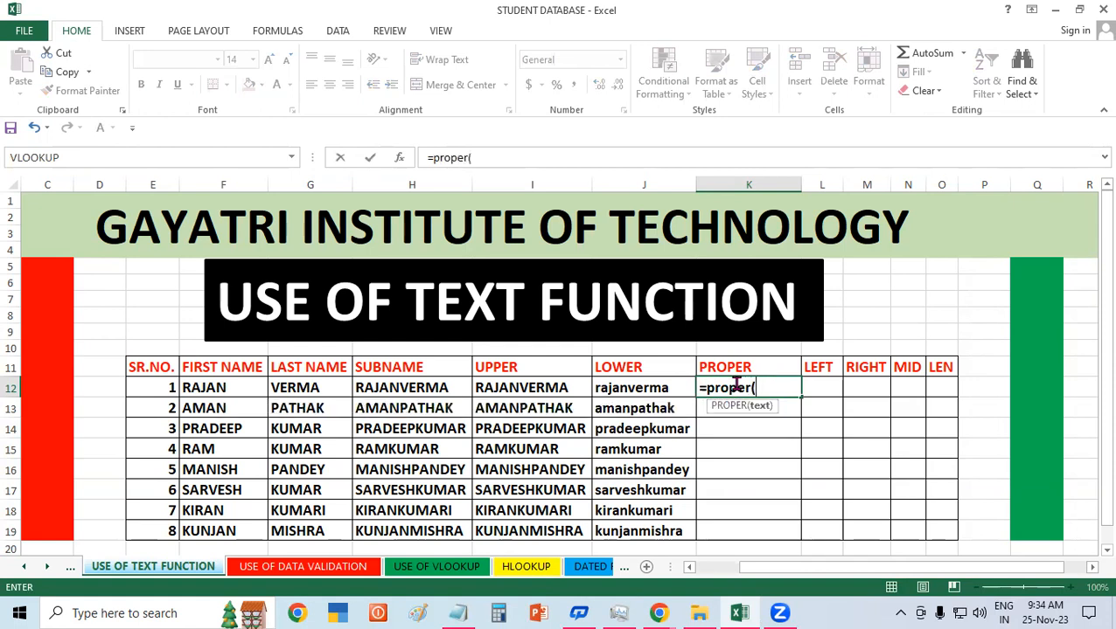
{"action": "left_click", "coordinate": [416, 394]}
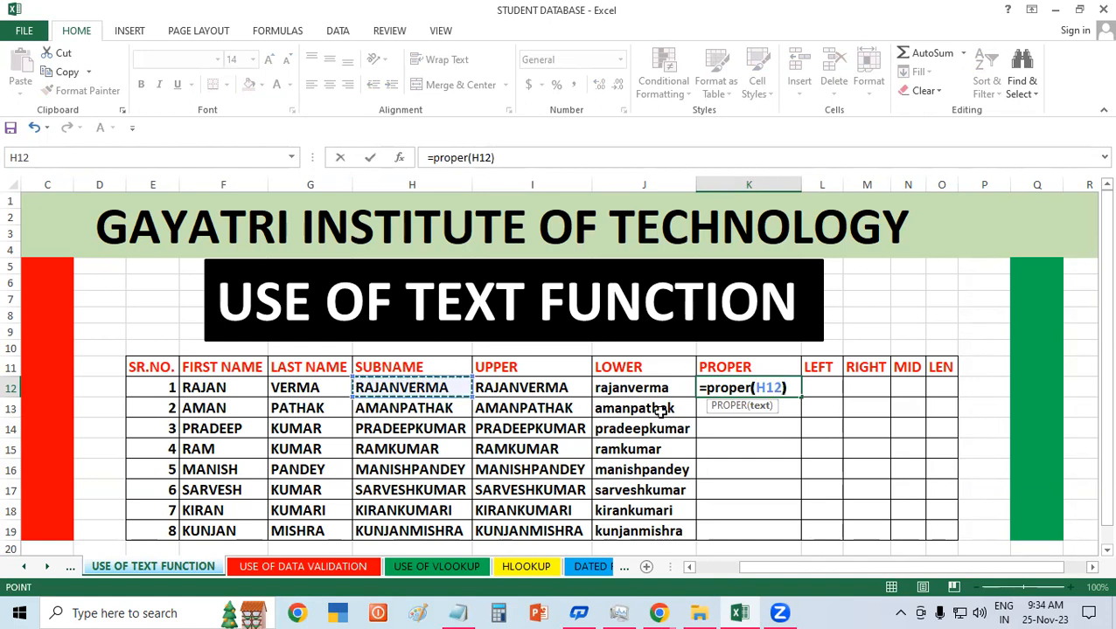
{"action": "key", "text": "Return"}
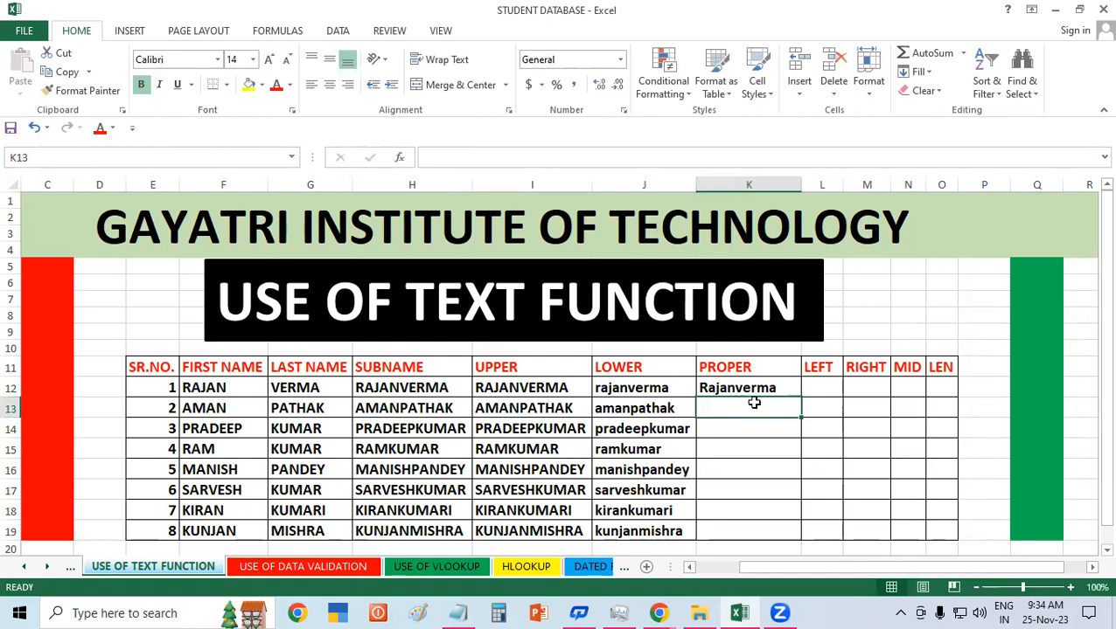
- Fill the PROPER formula from K12 down the PROPER column to K19
{"action": "left_click", "coordinate": [761, 390]}
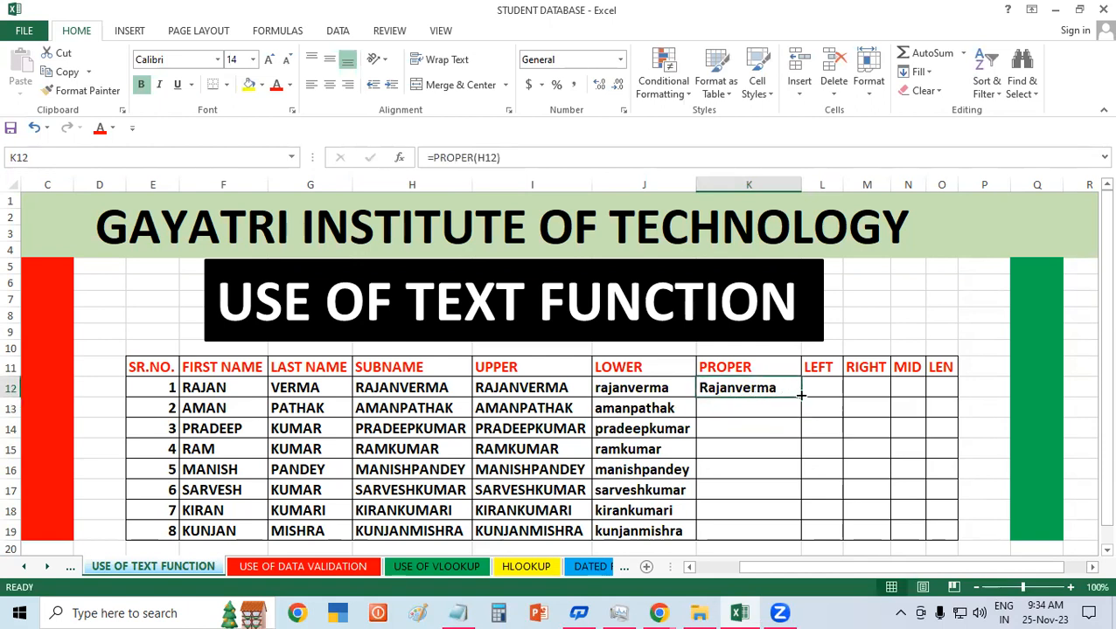
{"action": "double_click", "coordinate": [799, 397]}
{"action": "left_click", "coordinate": [862, 437]}
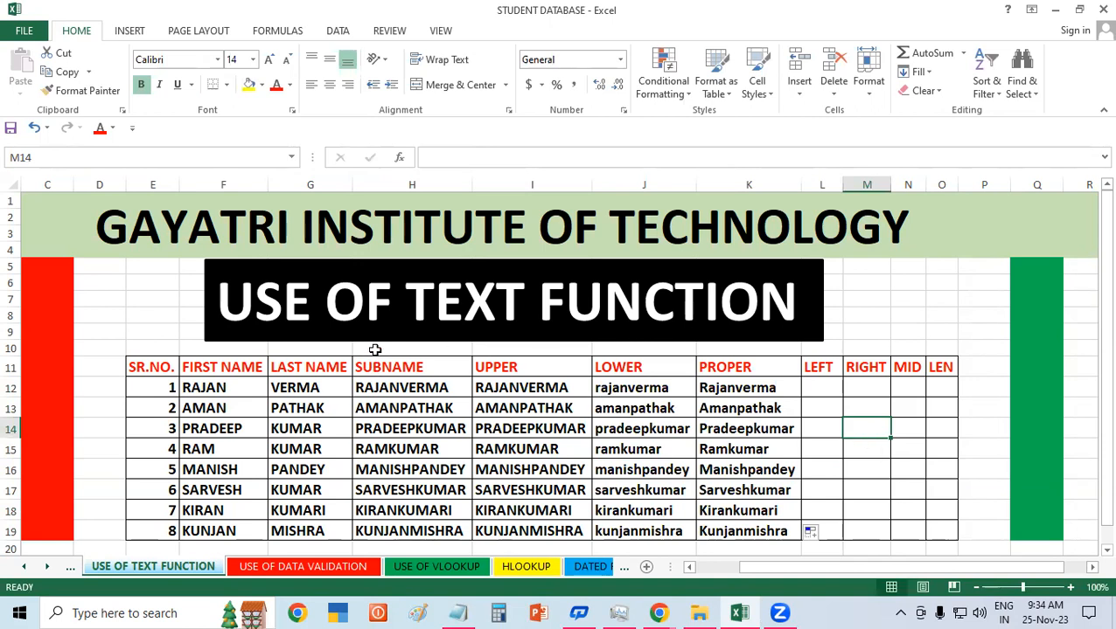
{"action": "left_click_drag", "start_coordinate": [376, 365], "coordinate": [368, 408]}
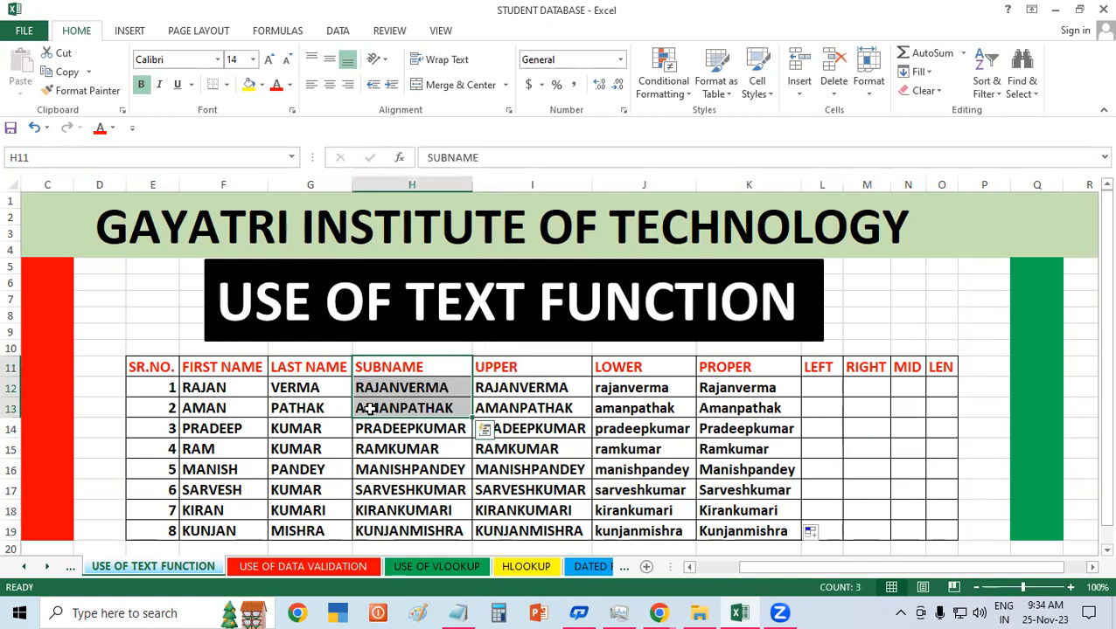
{"action": "left_click", "coordinate": [773, 428]}
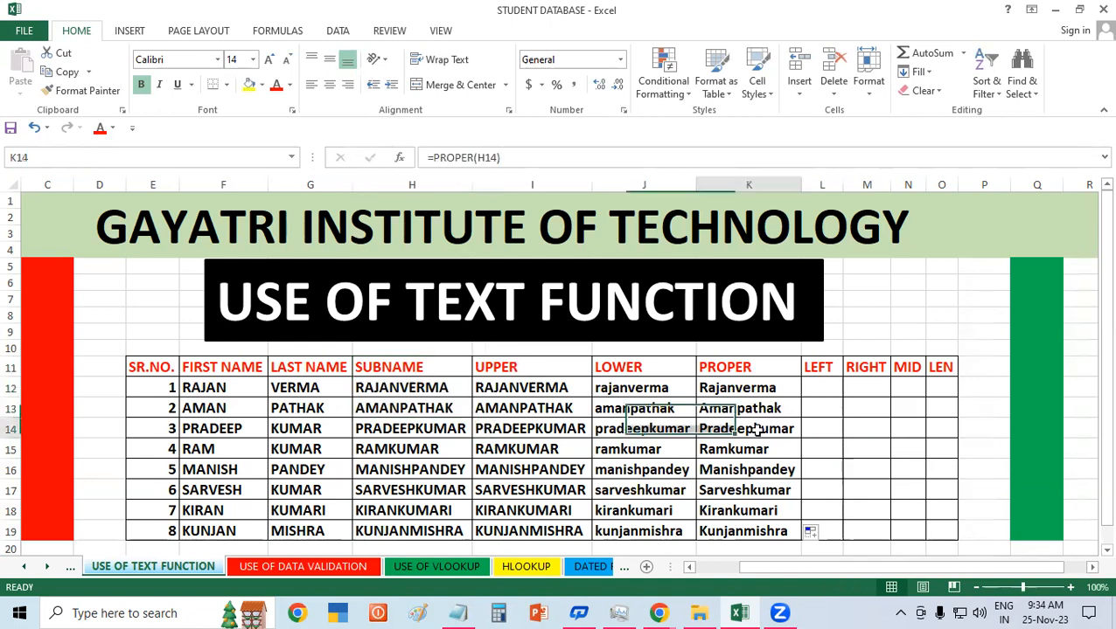
- Enter the formula =left(H12,2) in cell L12 and fill it down the LEFT column to L19
{"action": "left_click", "coordinate": [813, 391]}
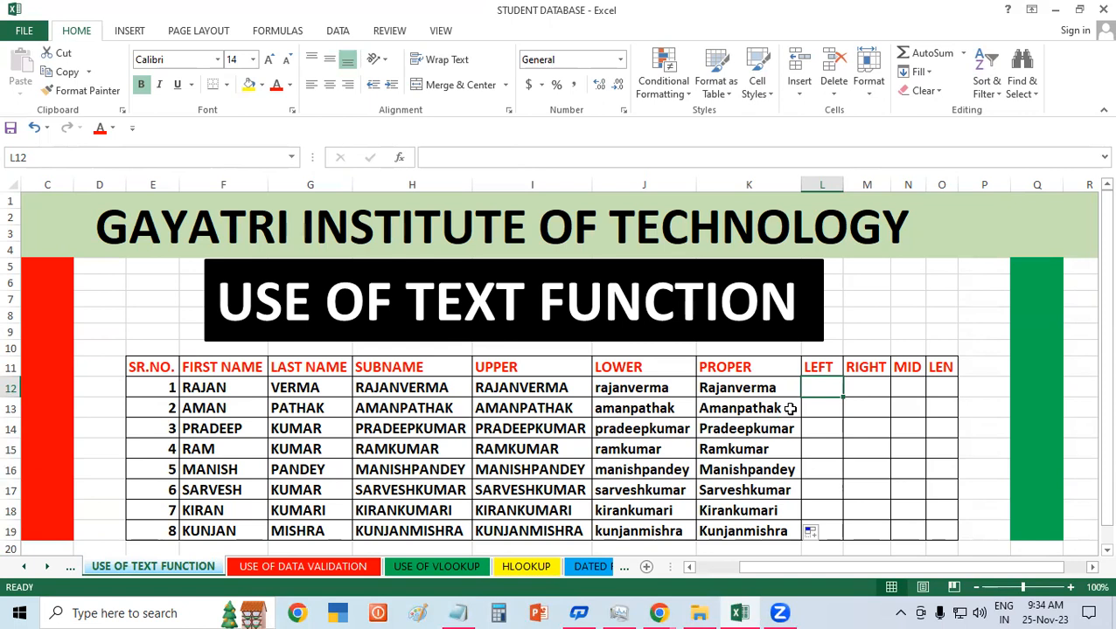
{"action": "type", "text": "="}
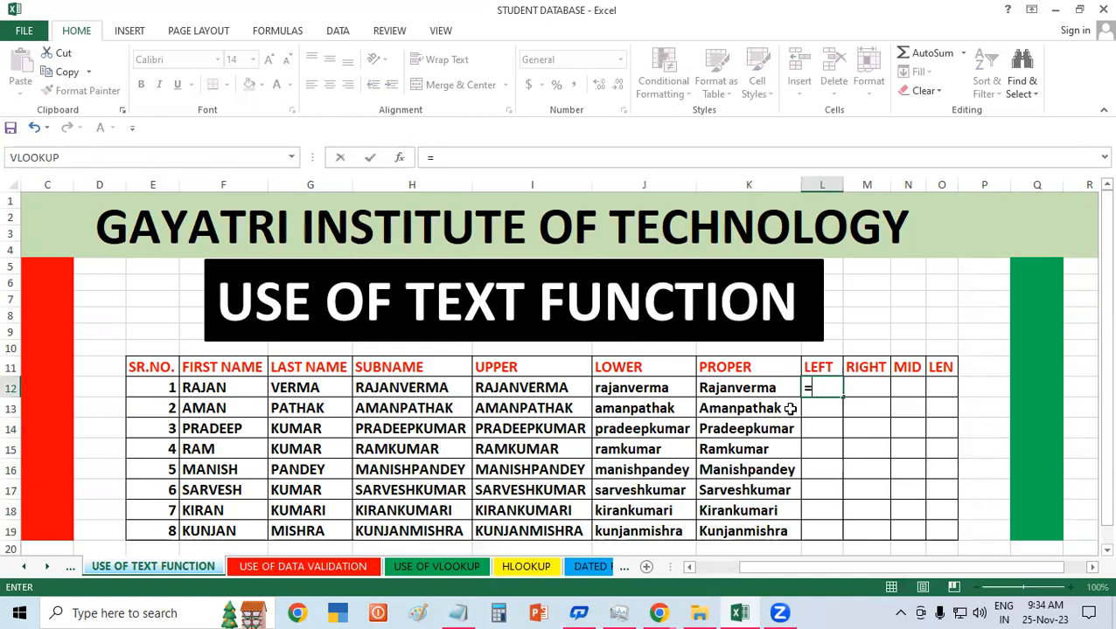
{"action": "type", "text": "left"}
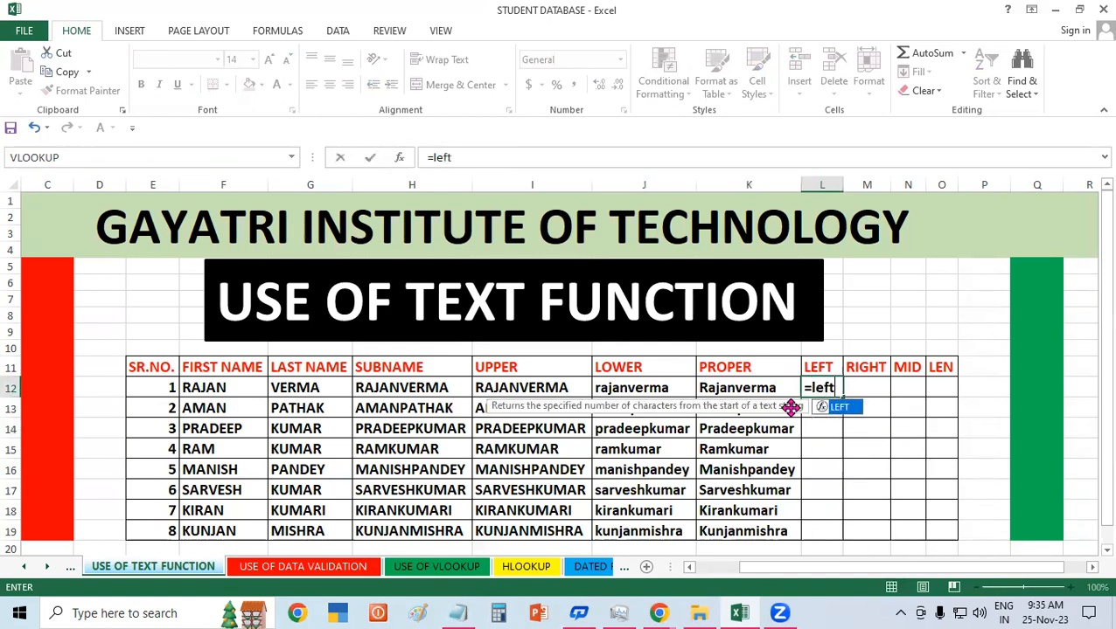
{"action": "type", "text": "("}
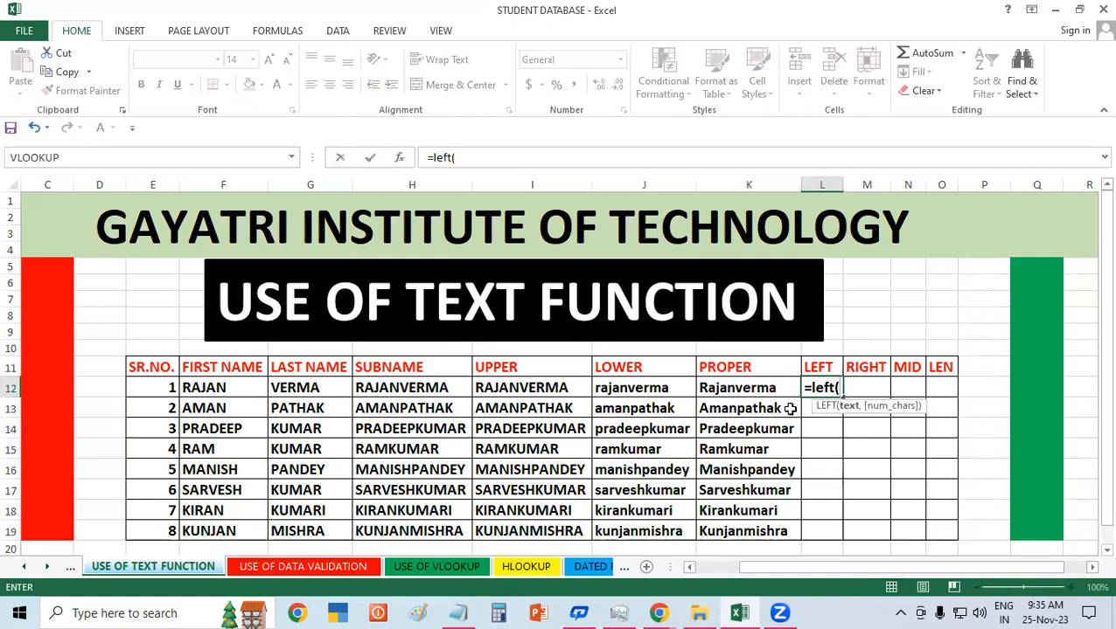
{"action": "left_click", "coordinate": [437, 390]}
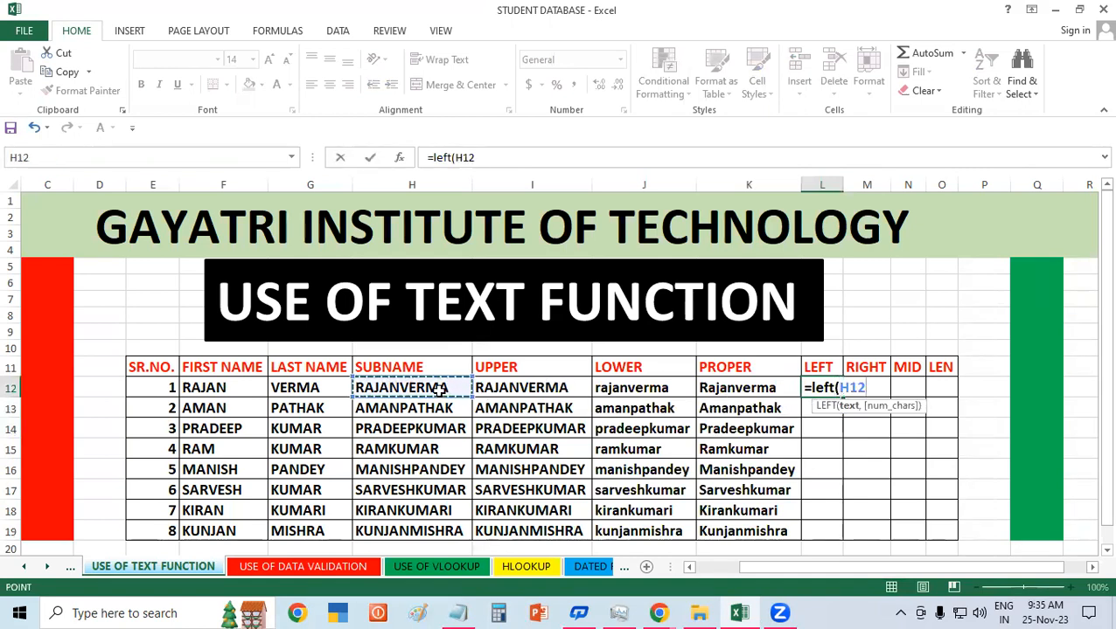
{"action": "type", "text": ","}
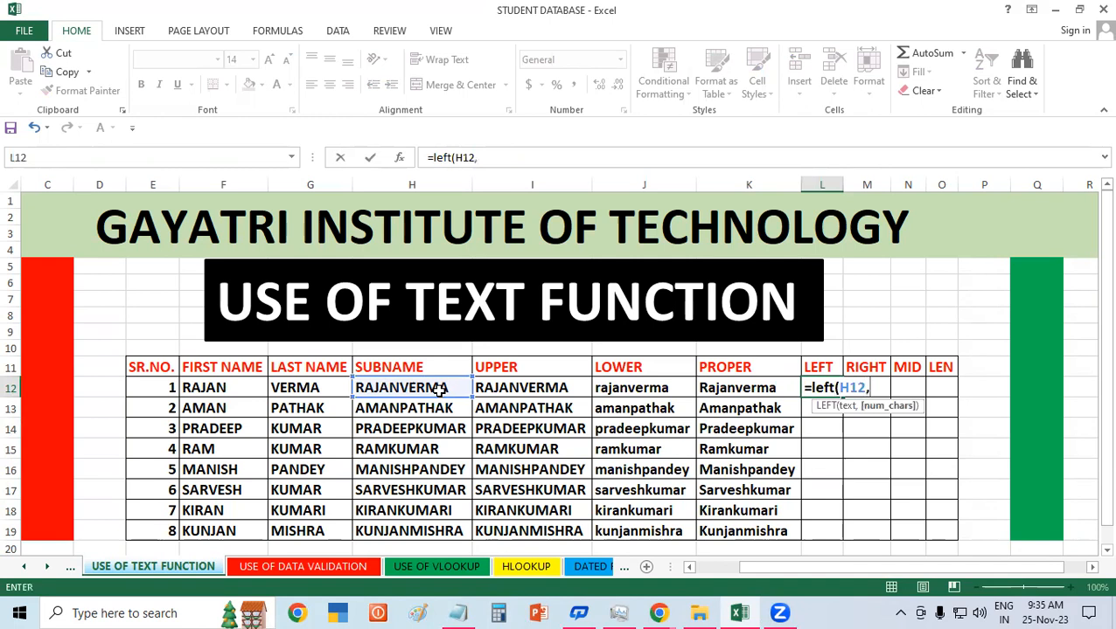
{"action": "type", "text": "2)"}
{"action": "key", "text": "Return"}
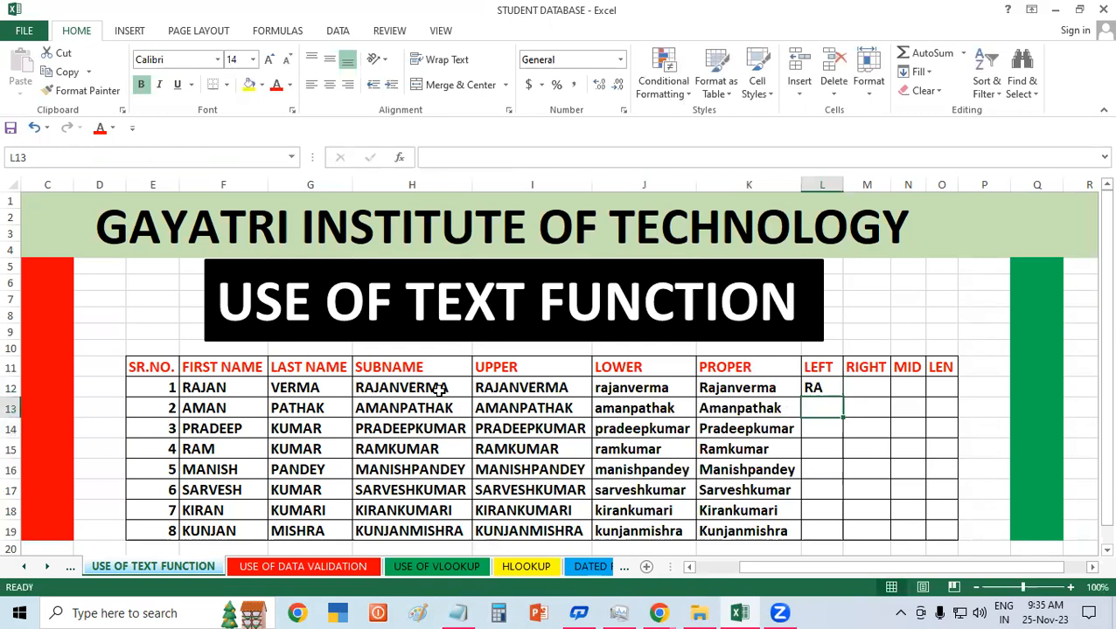
{"action": "left_click", "coordinate": [817, 387]}
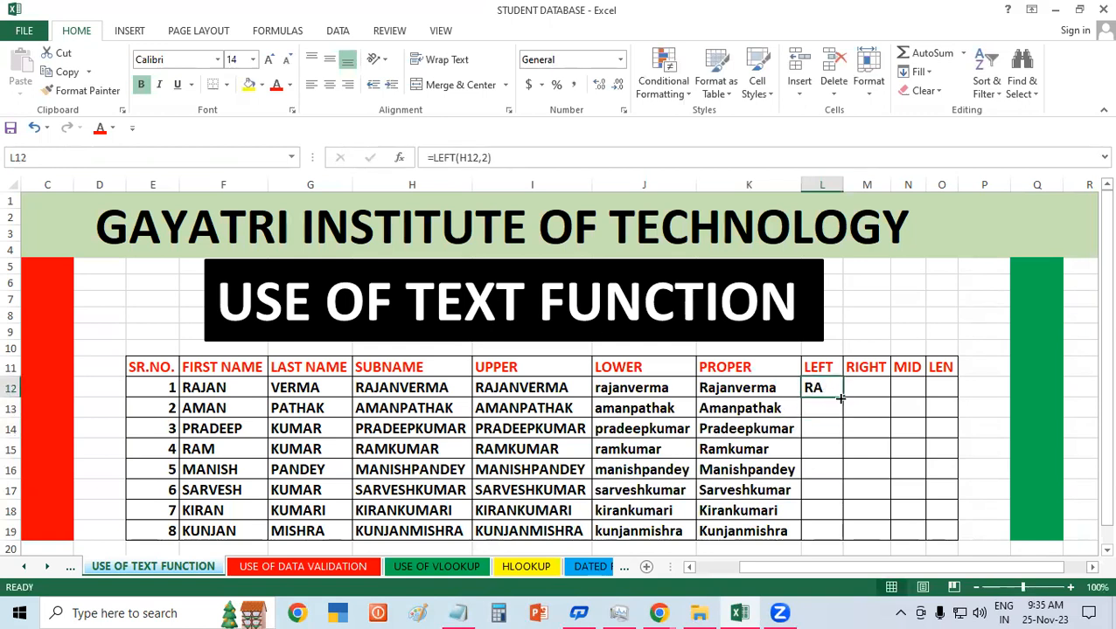
{"action": "double_click", "coordinate": [839, 397]}
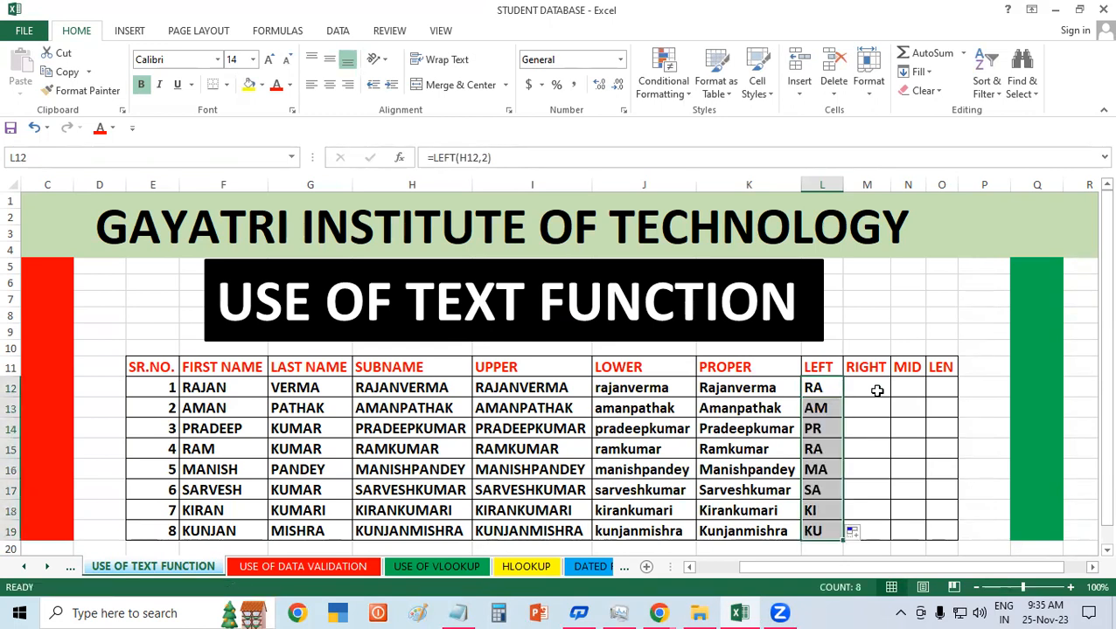
- Enter the formula =right(H12,3) in cell M12 and fill it down the RIGHT column to M19
{"action": "left_click", "coordinate": [877, 391]}
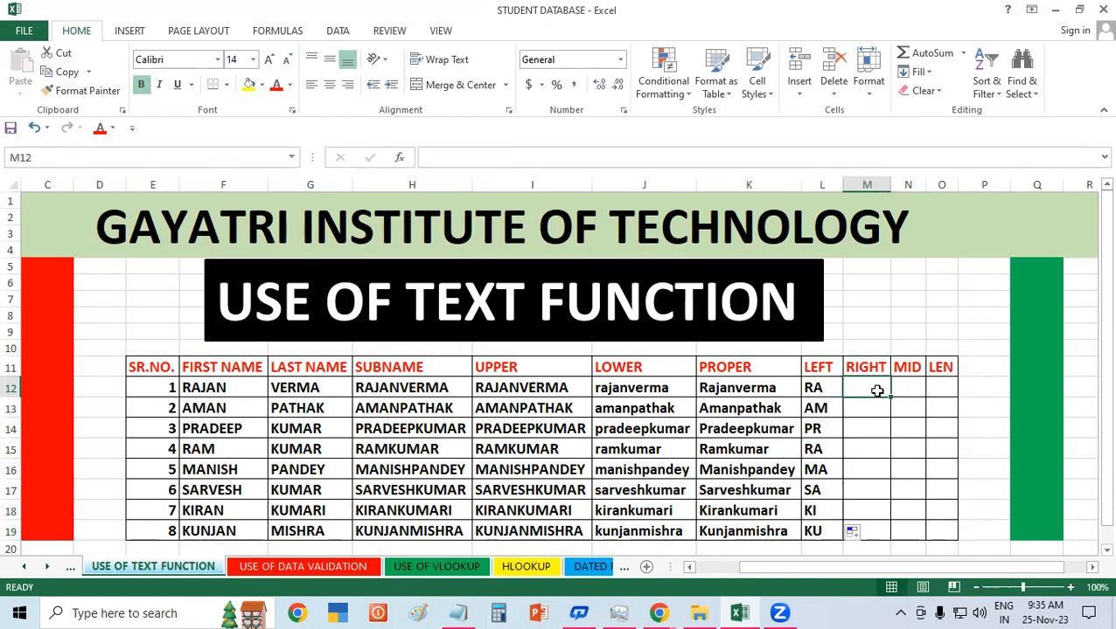
{"action": "type", "text": "=right("}
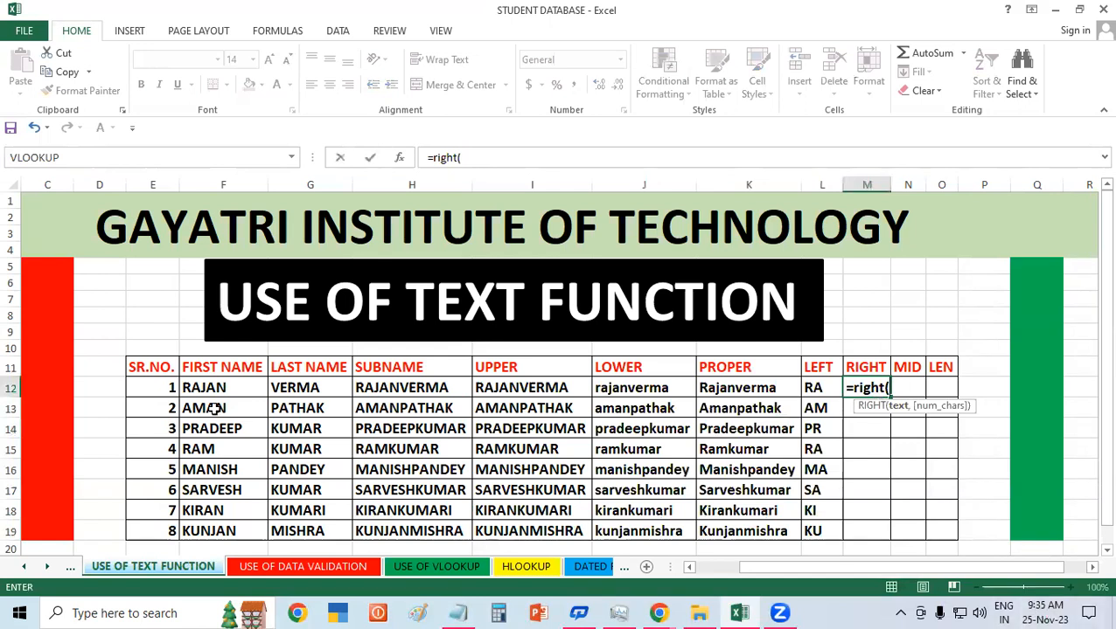
{"action": "left_click", "coordinate": [400, 386]}
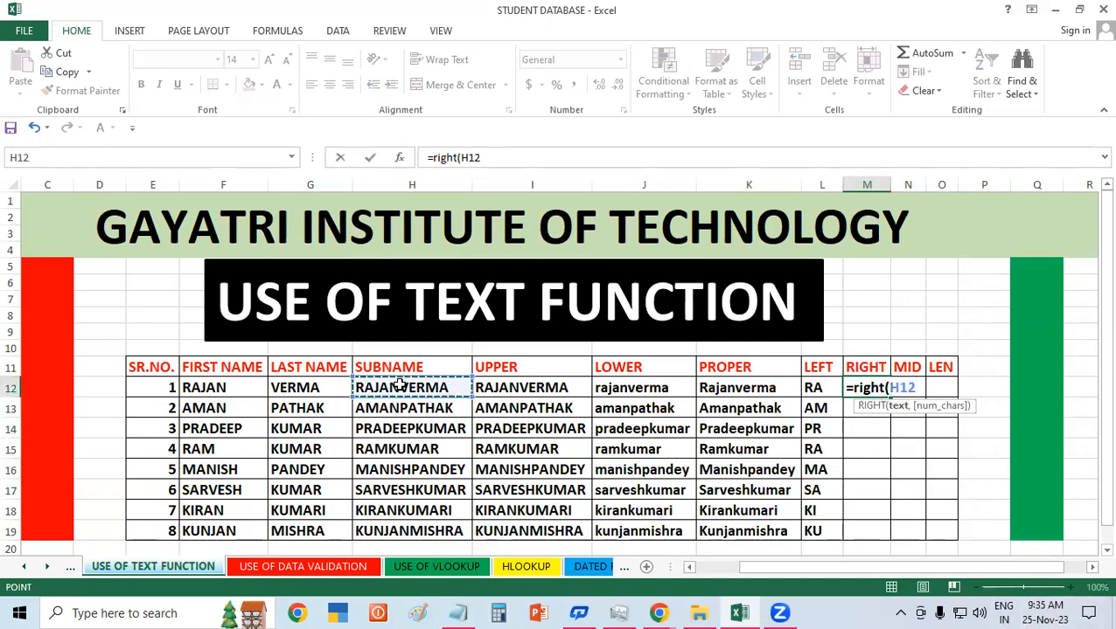
{"action": "type", "text": ",3"}
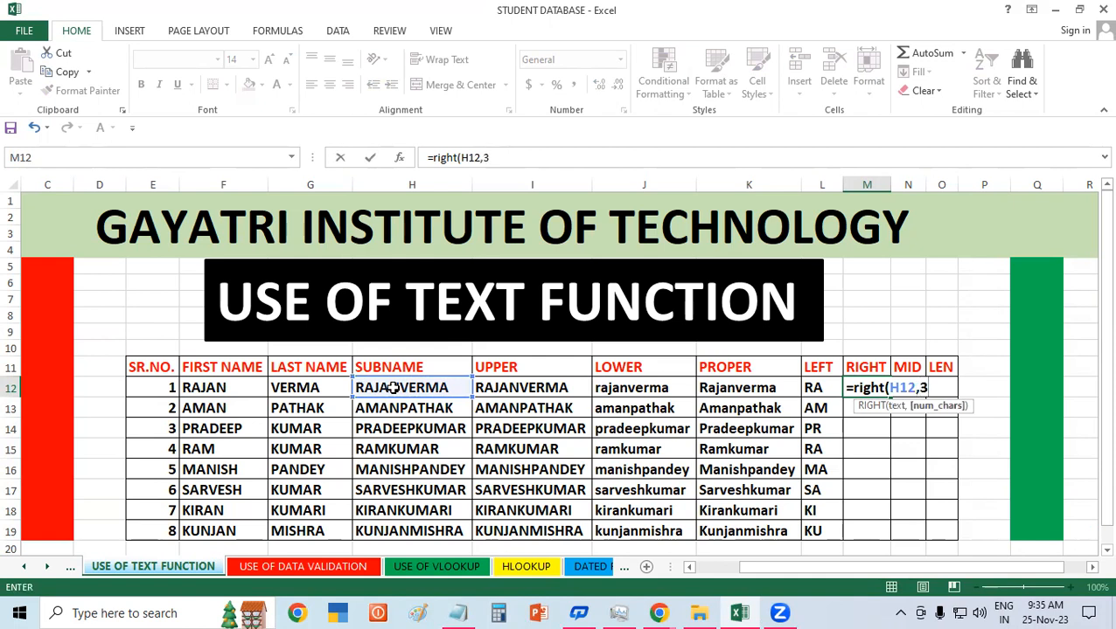
{"action": "type", "text": ")"}
{"action": "key", "text": "Return"}
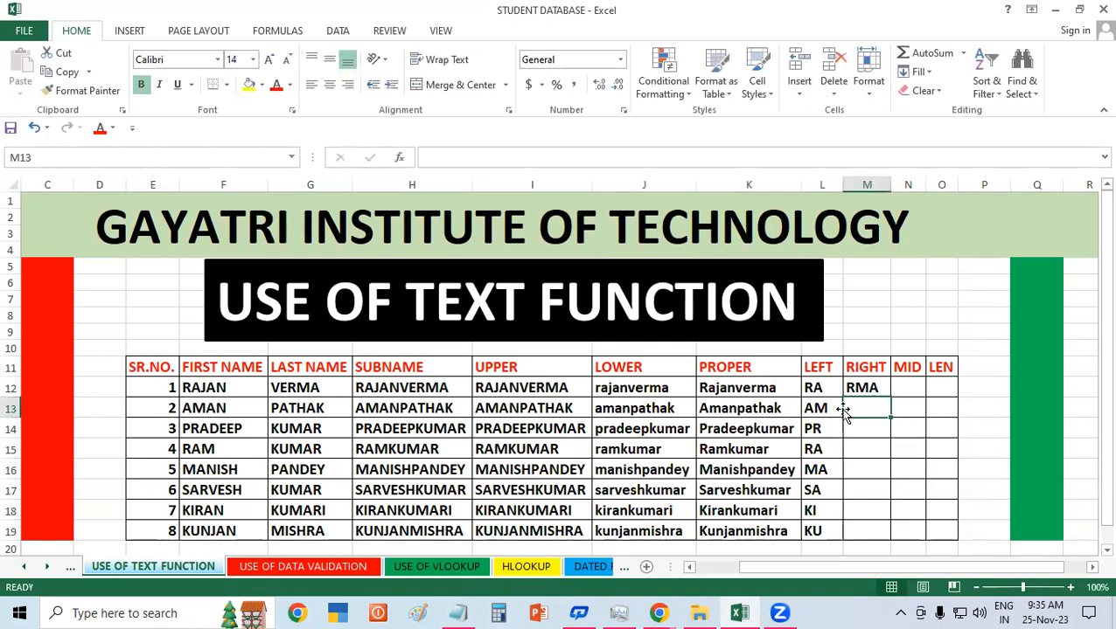
{"action": "left_click", "coordinate": [864, 387]}
{"action": "double_click", "coordinate": [890, 398]}
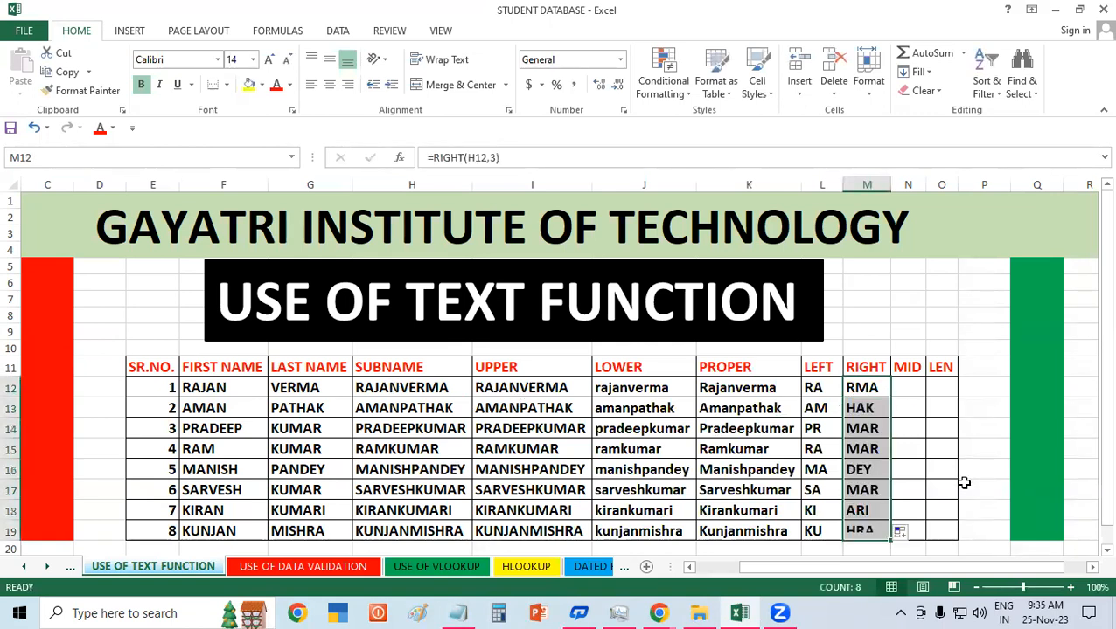
{"action": "left_click", "coordinate": [960, 484]}
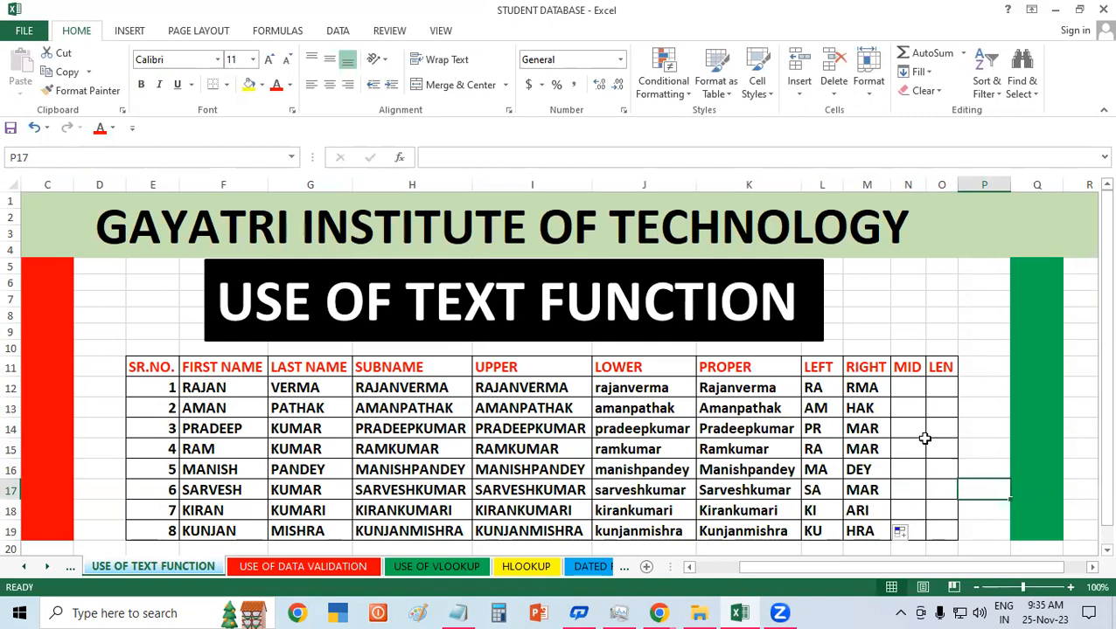
{"action": "left_click", "coordinate": [909, 390]}
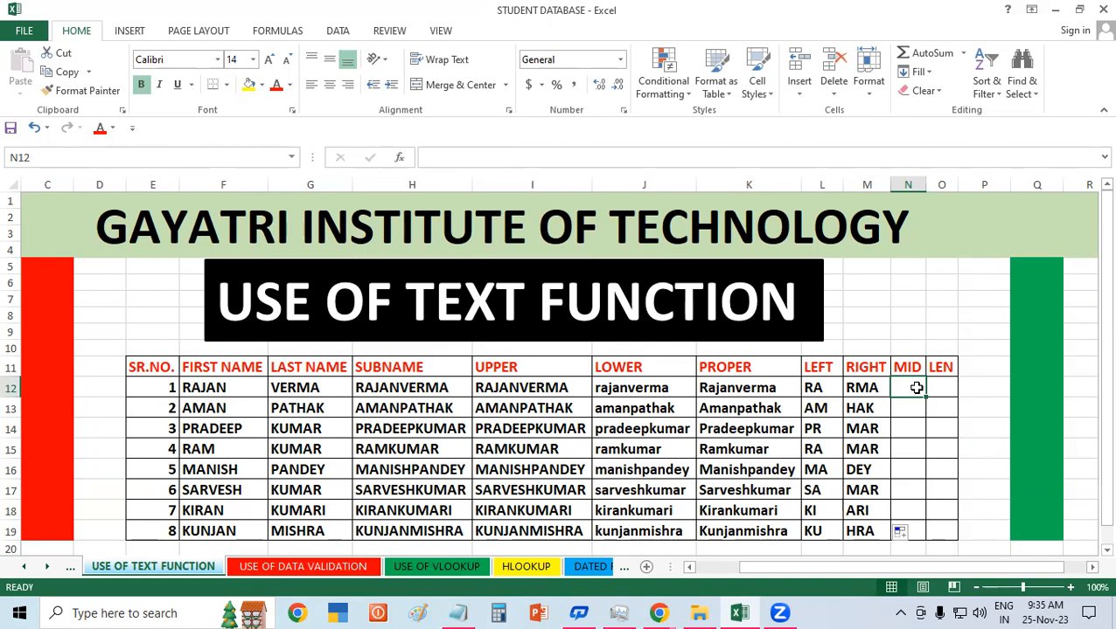
{"action": "left_click", "coordinate": [861, 422]}
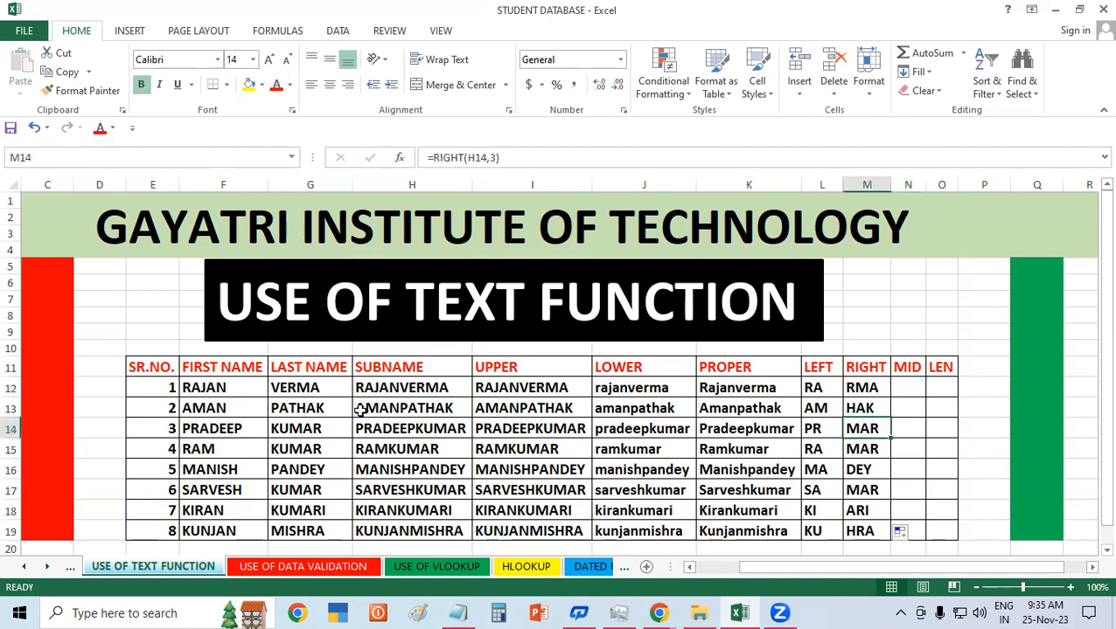
{"action": "left_click", "coordinate": [426, 390]}
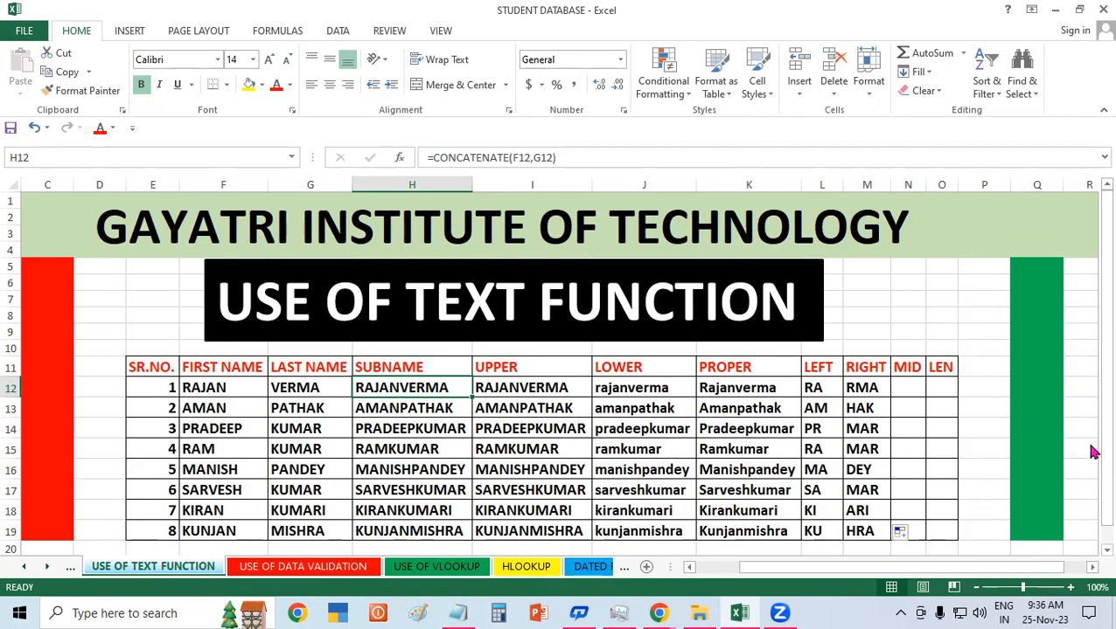
- Try the formula =mid(H12,2,2) in cell N12 and clear the cell again
{"action": "left_click", "coordinate": [913, 387]}
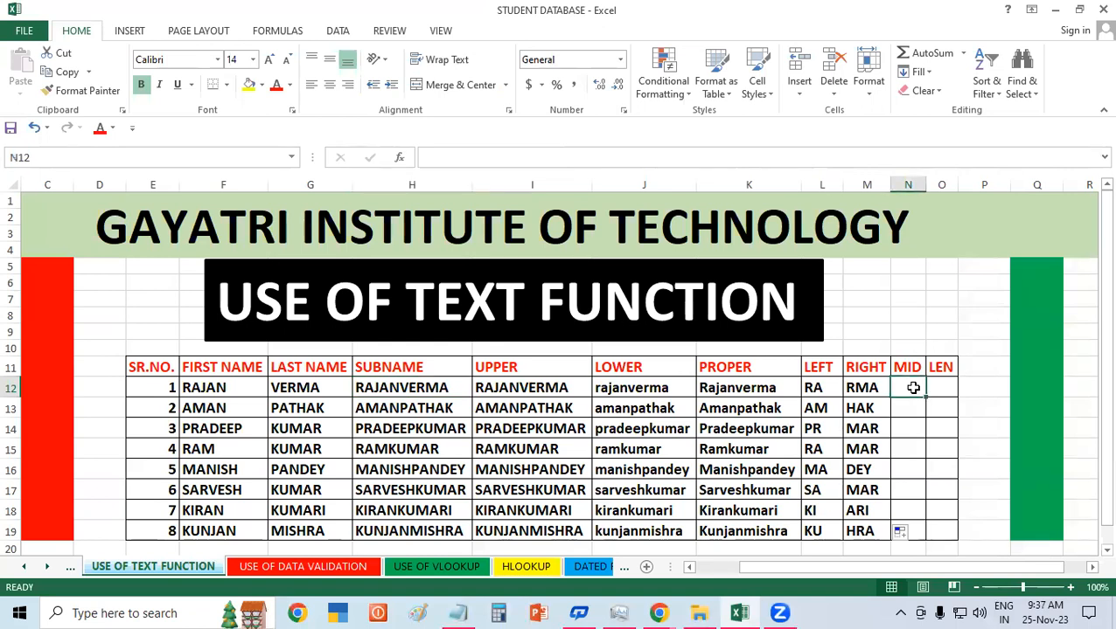
{"action": "type", "text": "=mi"}
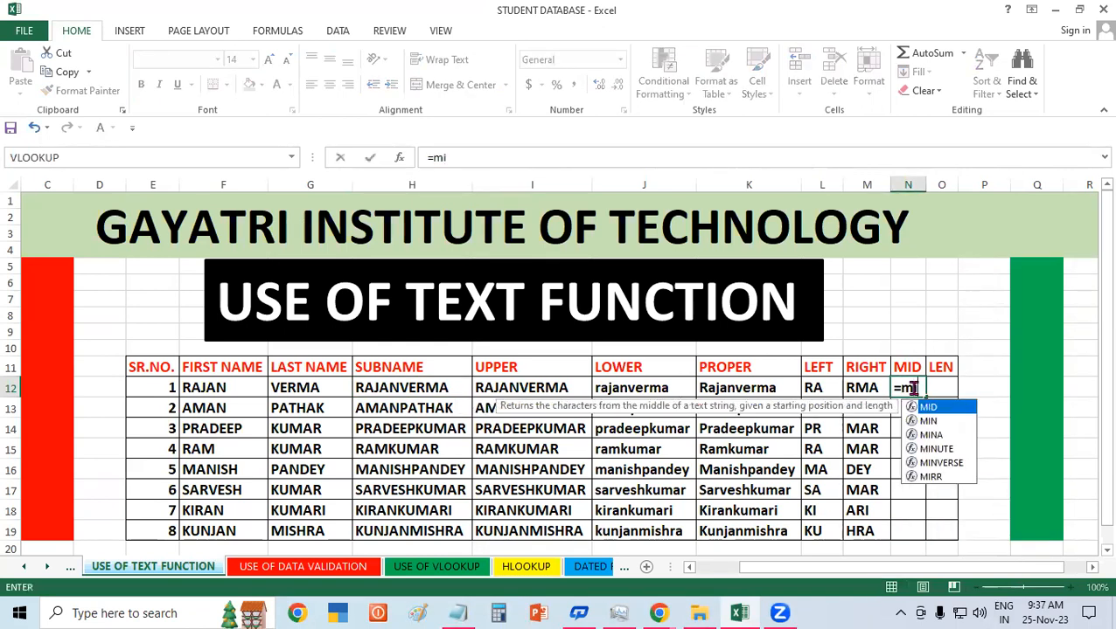
{"action": "type", "text": "d("}
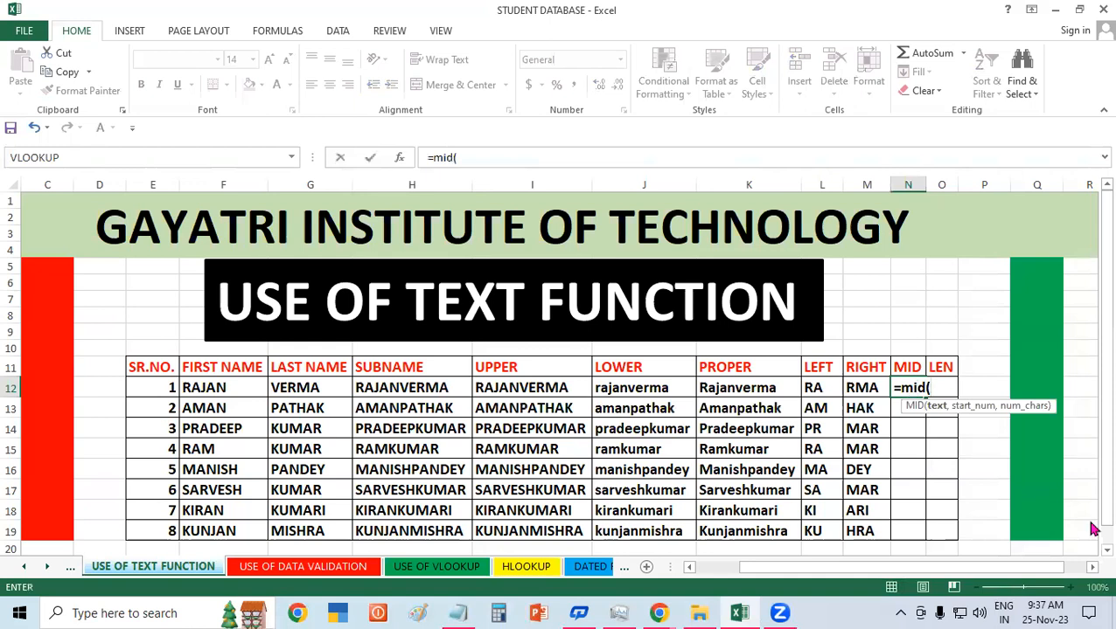
{"action": "left_click", "coordinate": [370, 392]}
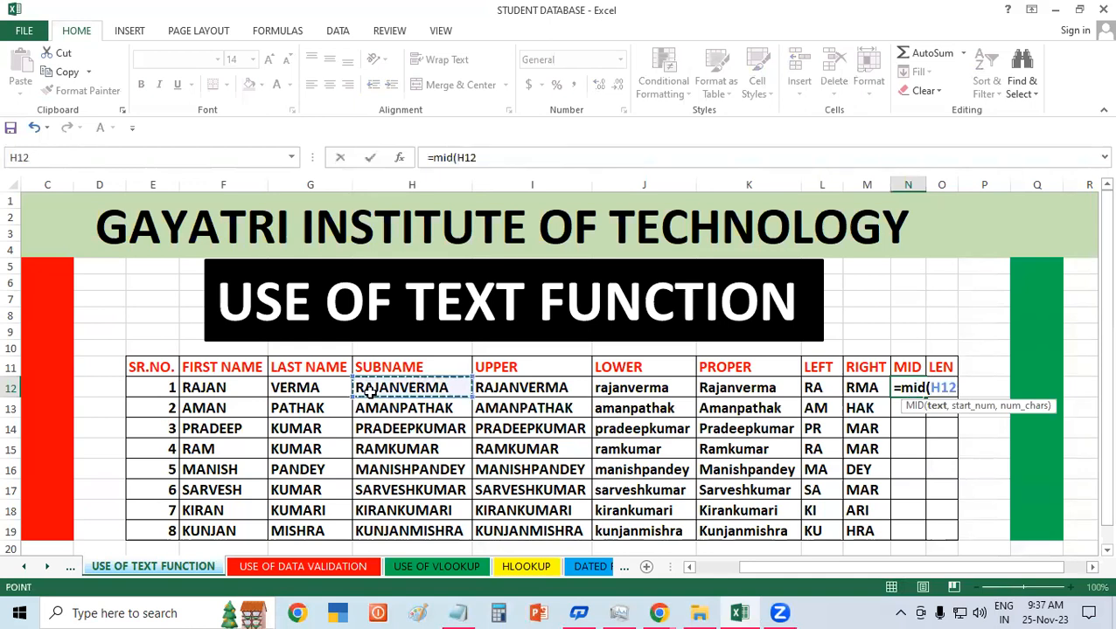
{"action": "type", "text": ","}
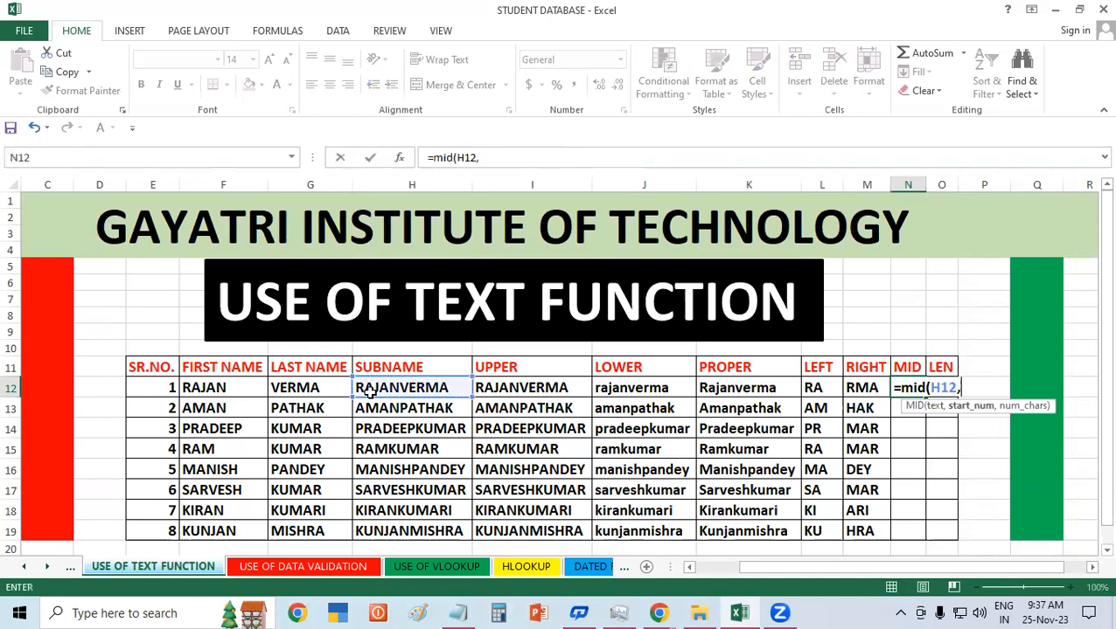
{"action": "type", "text": "2,2"}
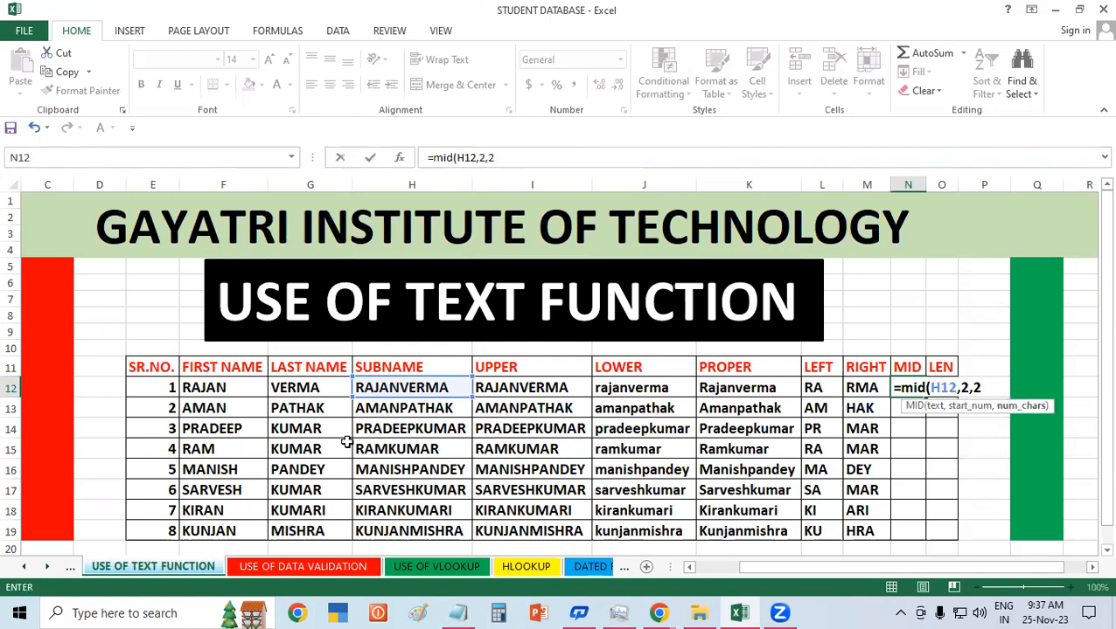
{"action": "type", "text": ")"}
{"action": "key", "text": "Return"}
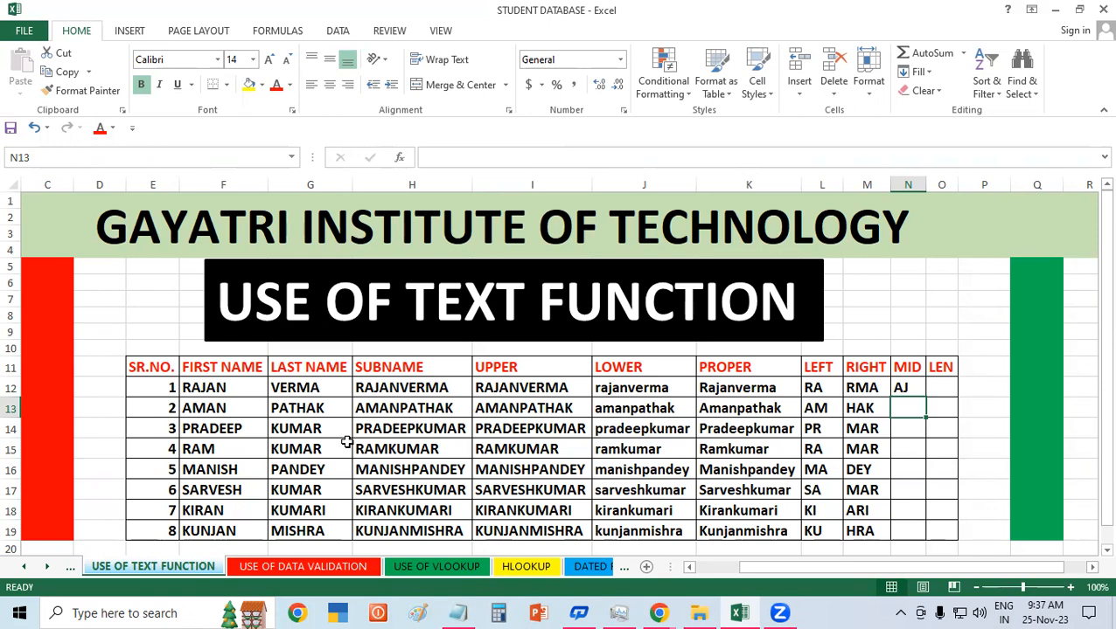
{"action": "left_click", "coordinate": [904, 385]}
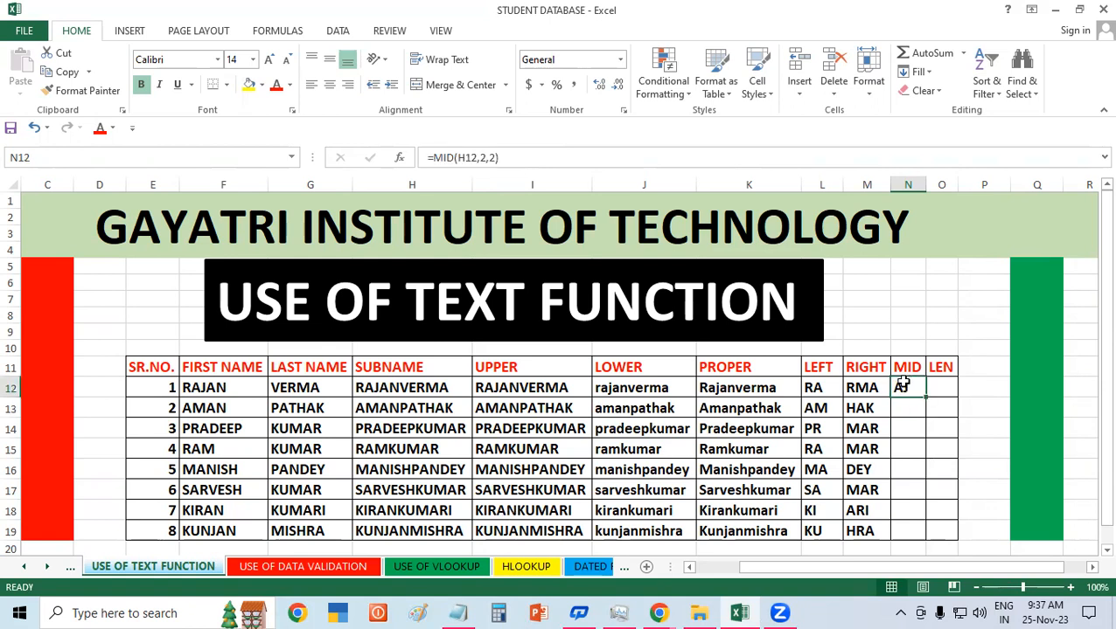
{"action": "key", "text": "Delete"}
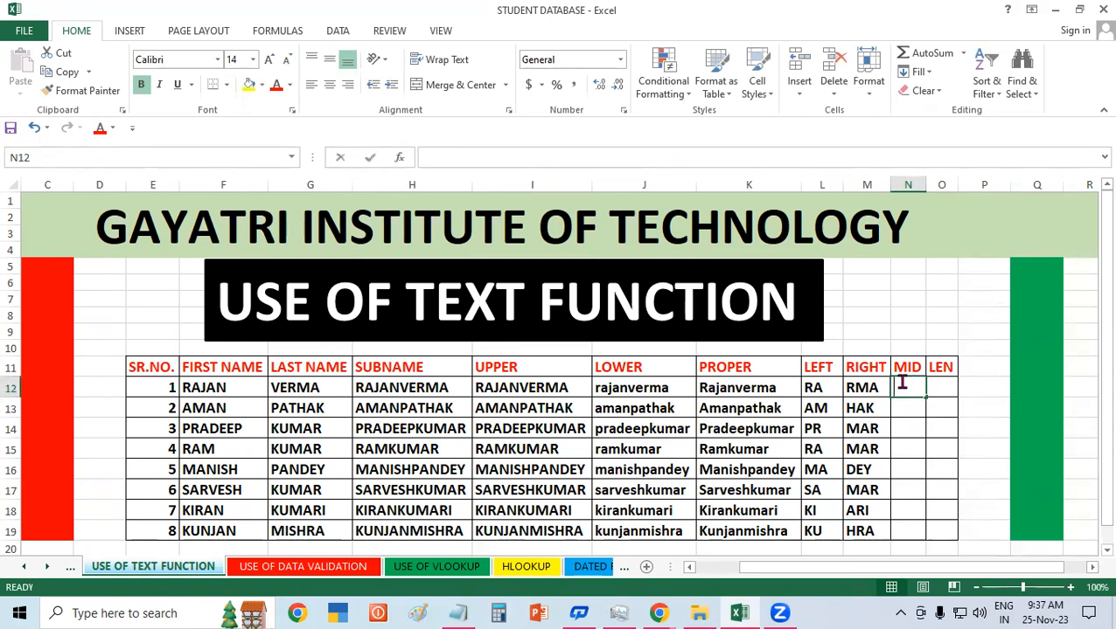
- Enter the formula =mid(H12,2,2) in cell N12 and fill it down the MID column to N19
{"action": "type", "text": "=mid"}
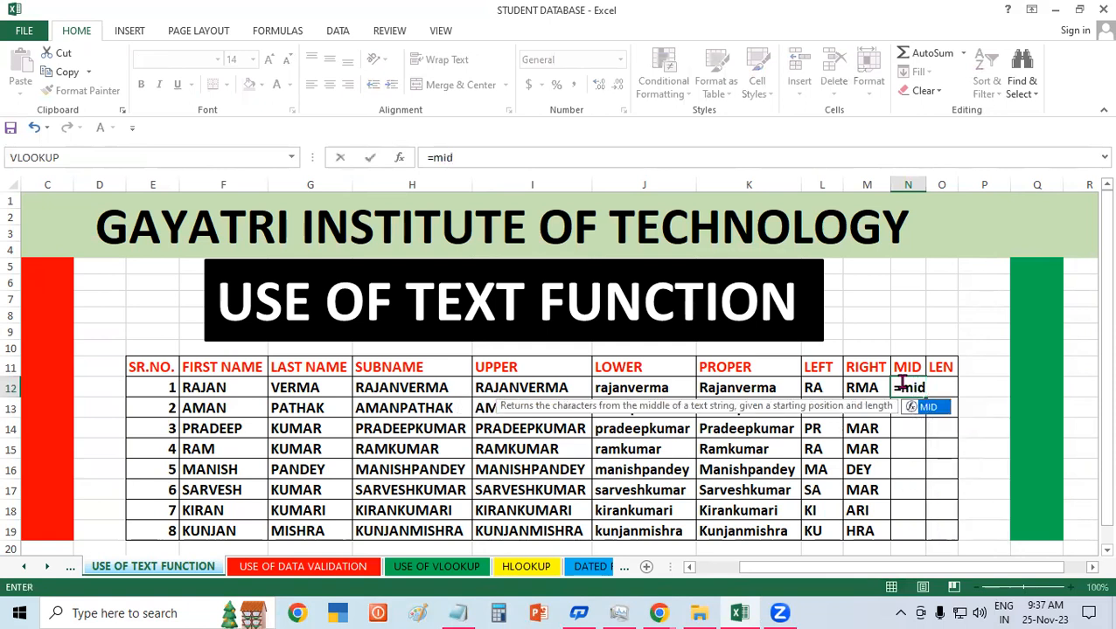
{"action": "type", "text": "("}
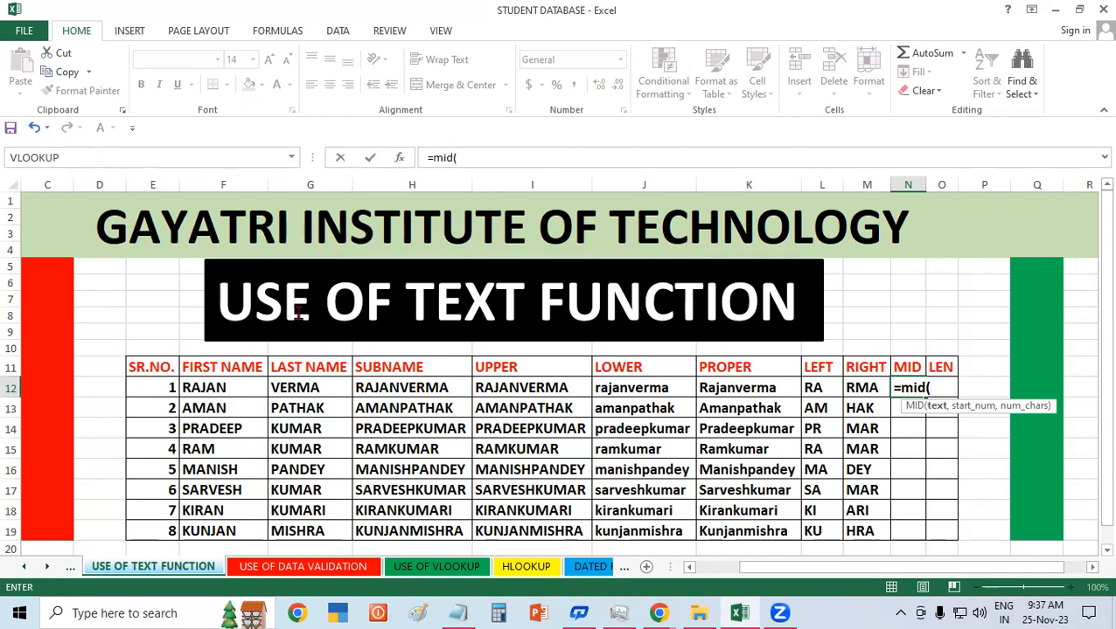
{"action": "left_click", "coordinate": [399, 394]}
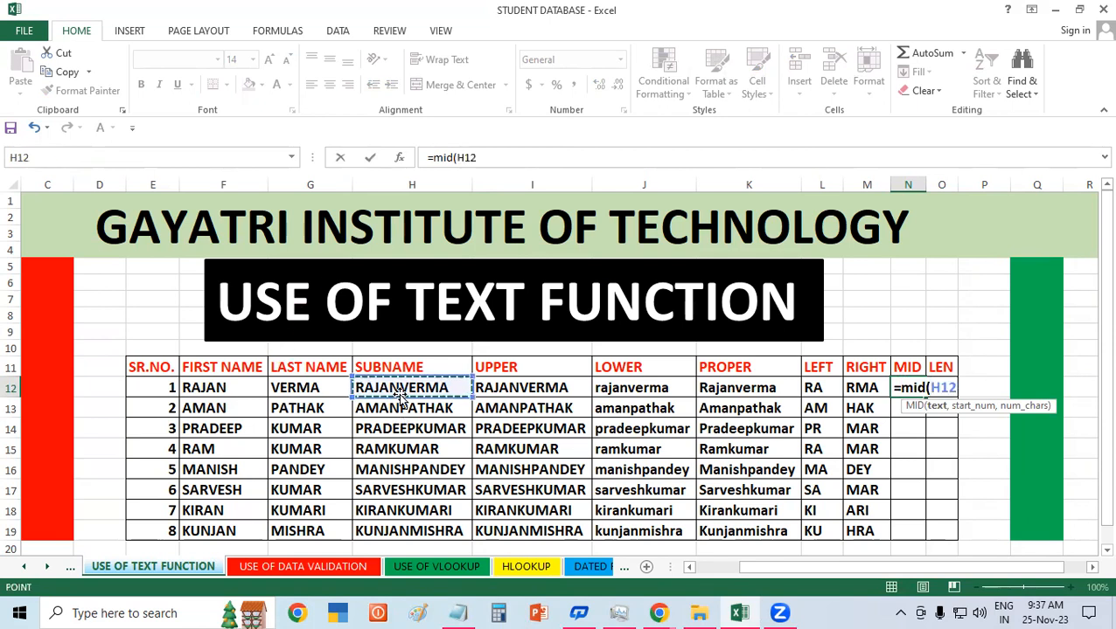
{"action": "type", "text": ","}
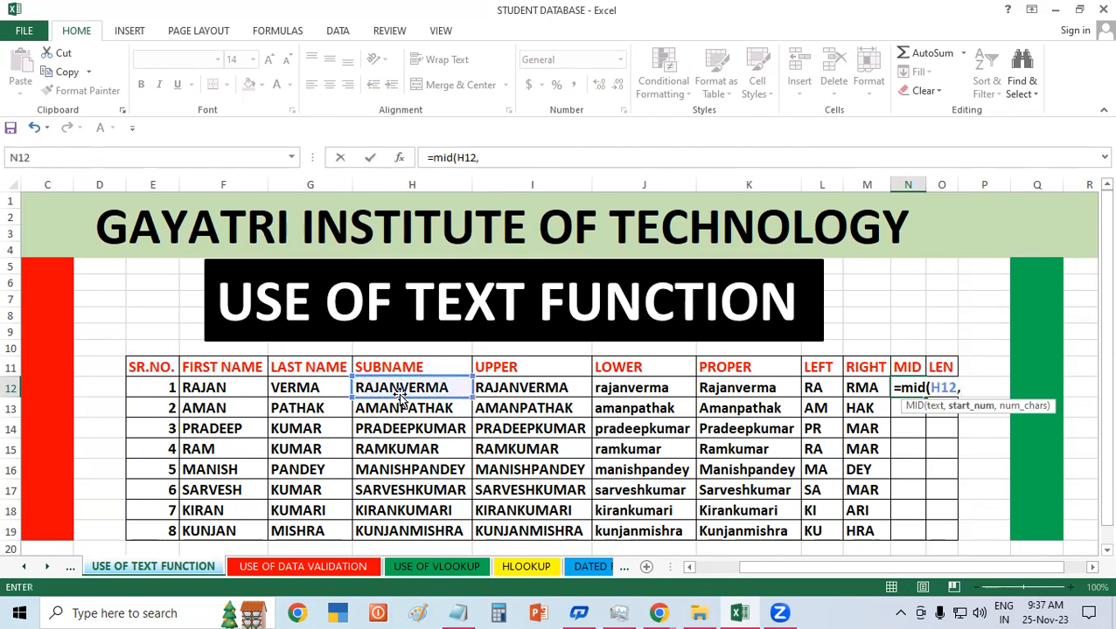
{"action": "type", "text": "2,"}
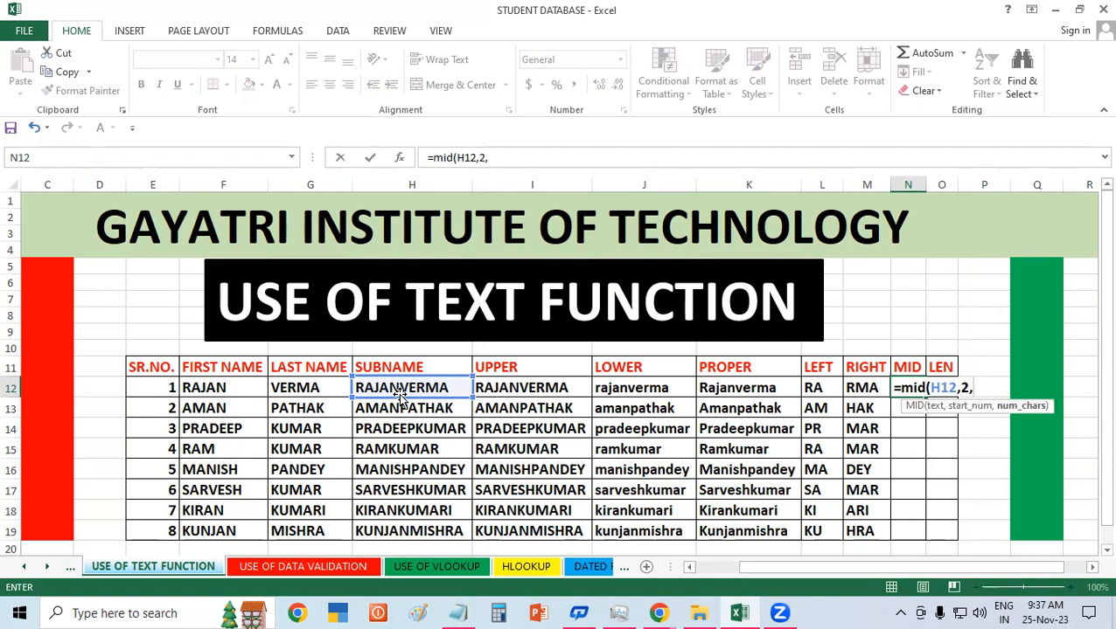
{"action": "type", "text": "2"}
{"action": "type", "text": ")"}
{"action": "key", "text": "Return"}
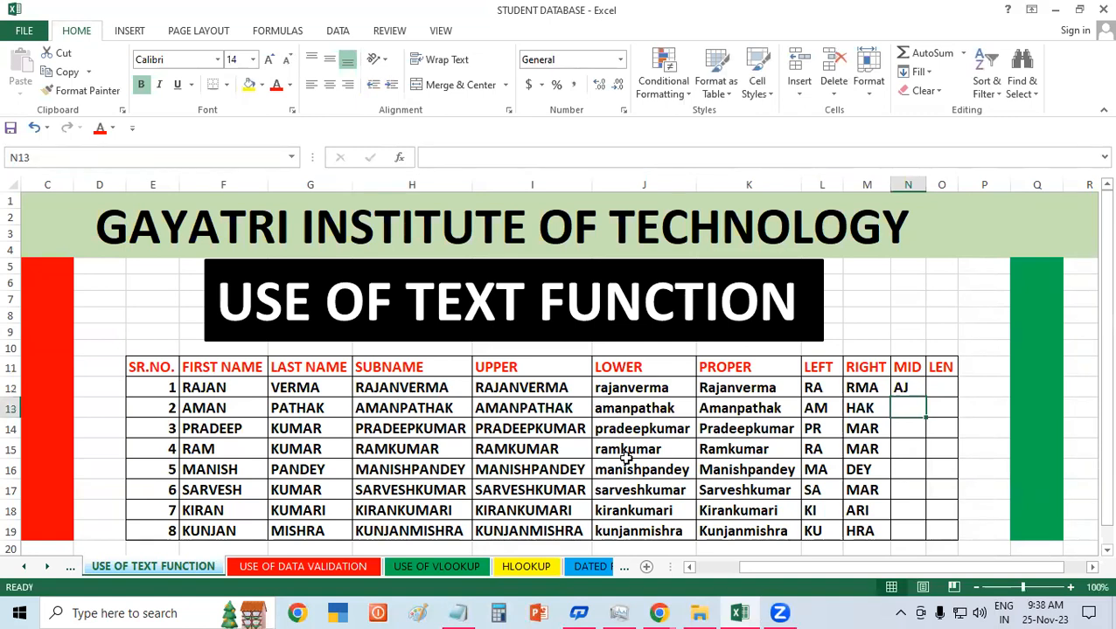
{"action": "left_click", "coordinate": [909, 385]}
{"action": "double_click", "coordinate": [924, 396]}
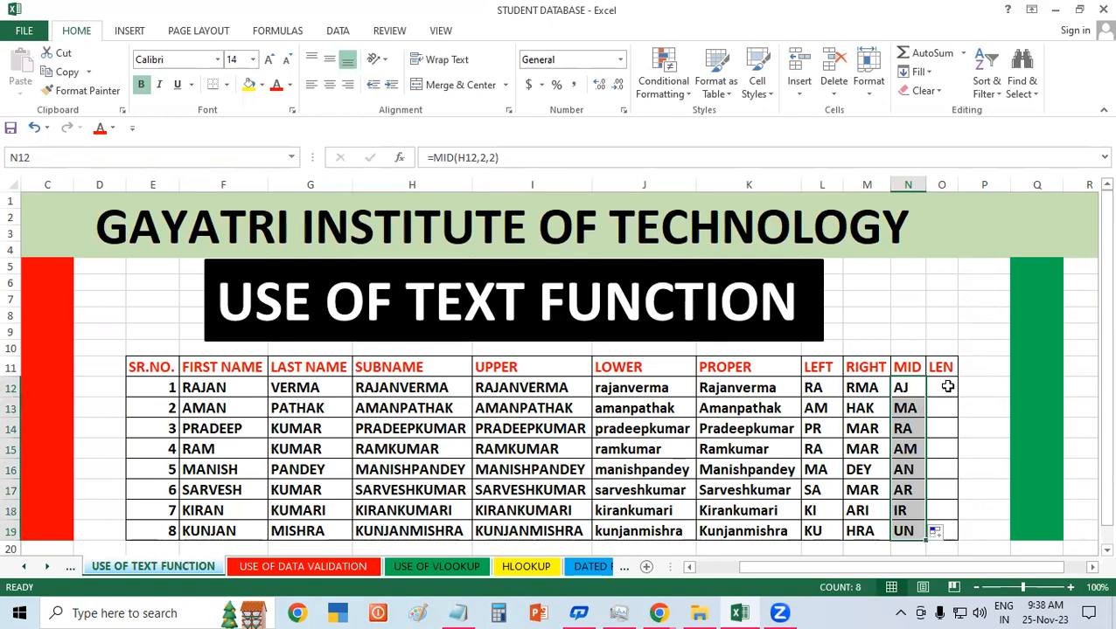
{"action": "left_click", "coordinate": [947, 386]}
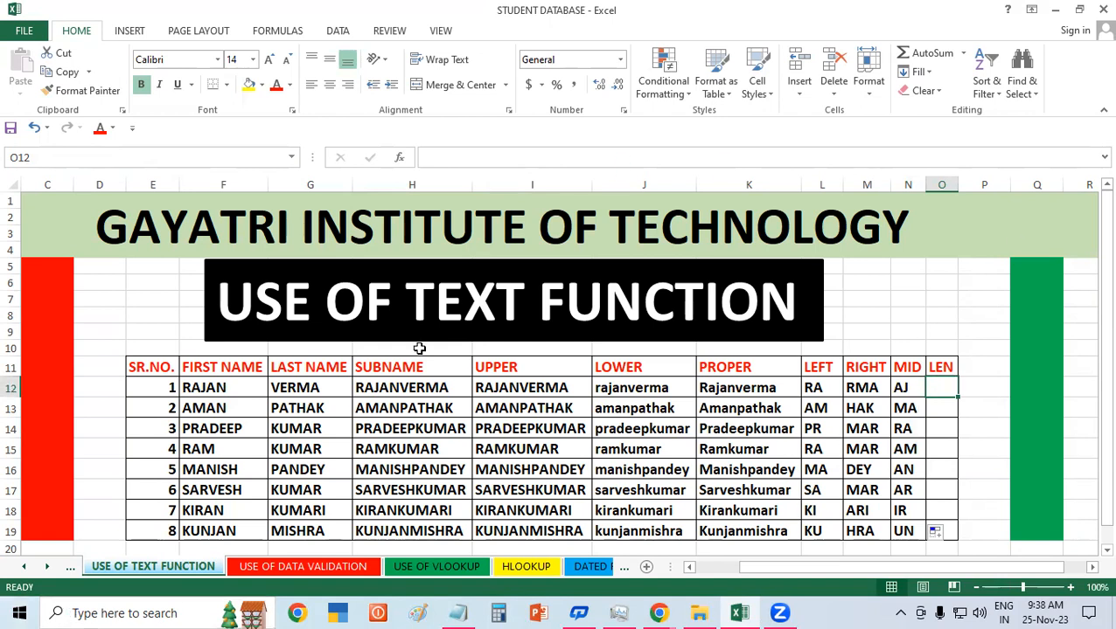
{"action": "left_click", "coordinate": [405, 387]}
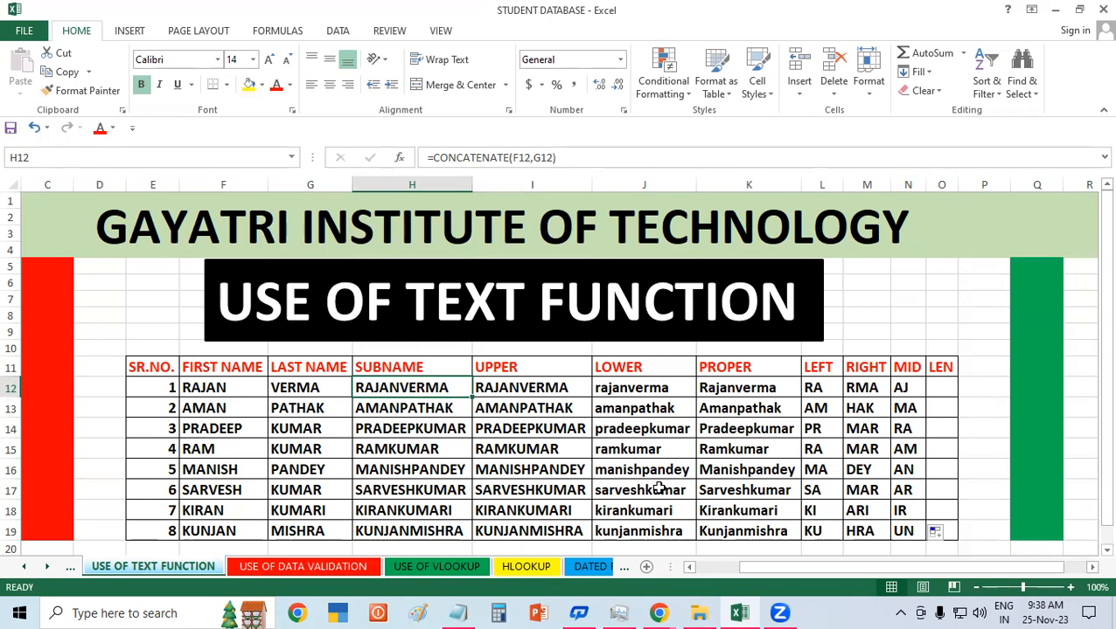
{"action": "type", "text": "=len"}
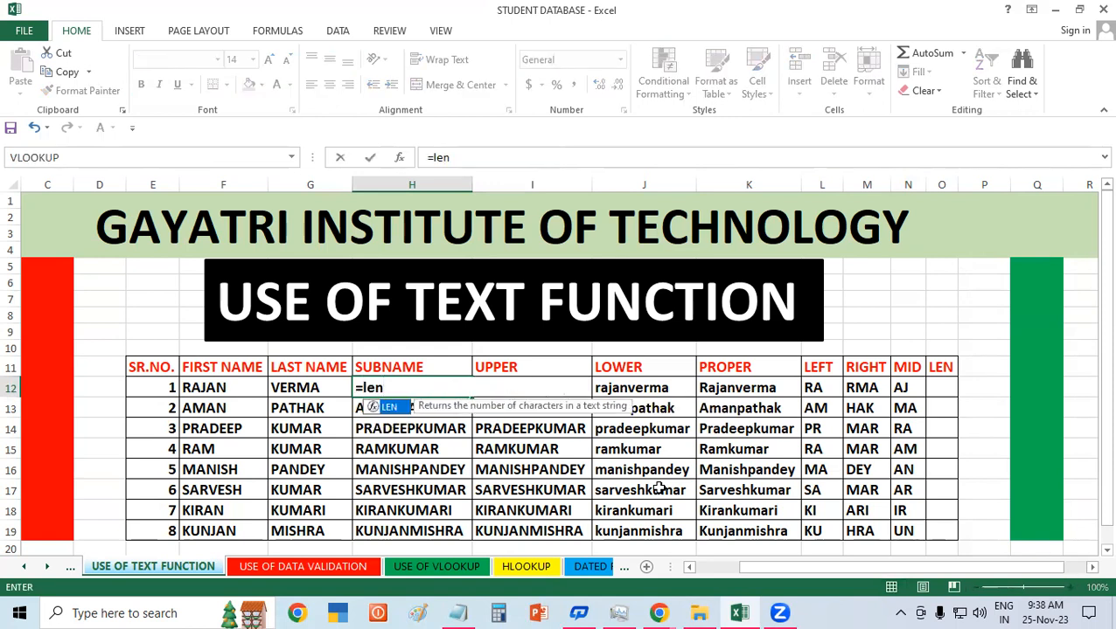
{"action": "key", "text": "BackSpace"}
{"action": "key", "text": "BackSpace"}
{"action": "key", "text": "BackSpace"}
{"action": "key", "text": "Escape"}
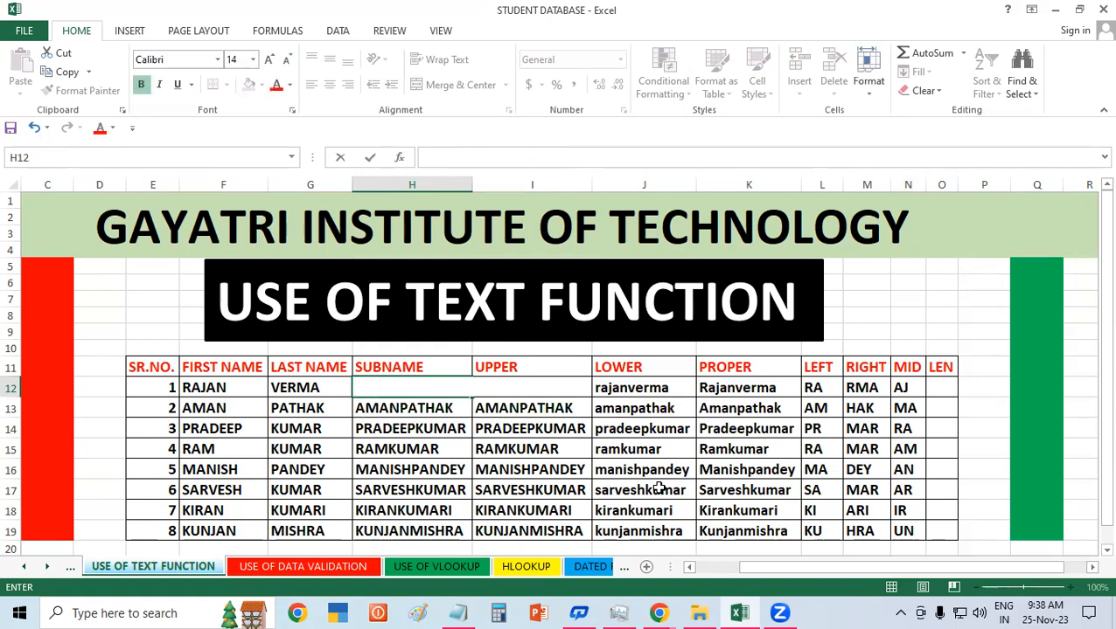
{"action": "left_click", "coordinate": [698, 483]}
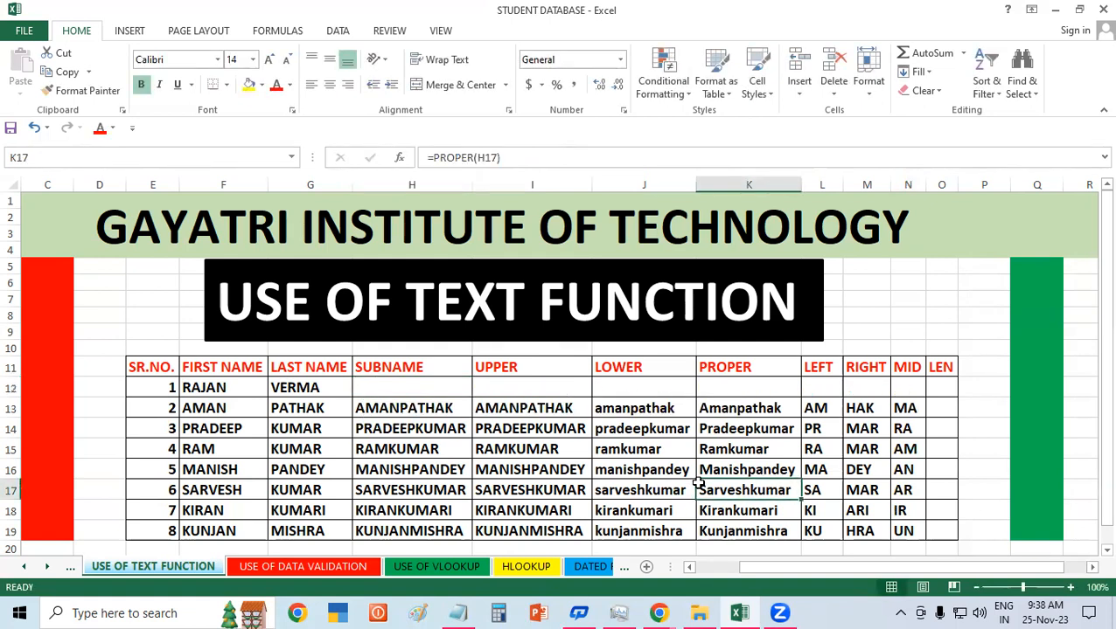
{"action": "key", "text": "ctrl+z"}
- Enter the formula =len(H12) in cell O12 and fill it down the LEN column to O19
{"action": "left_click", "coordinate": [932, 388]}
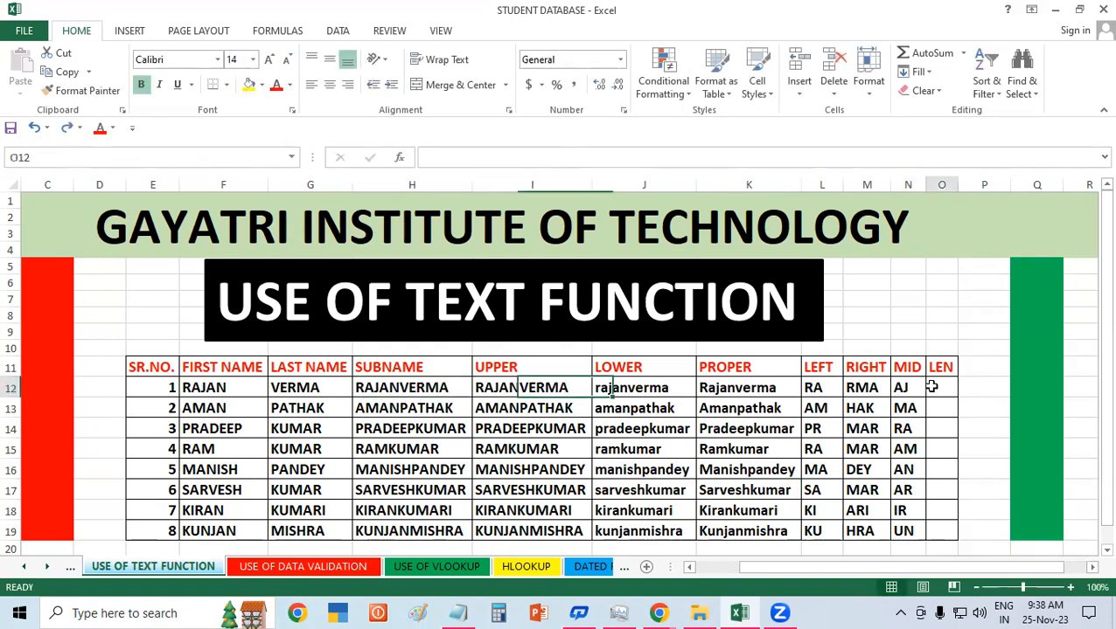
{"action": "type", "text": "="}
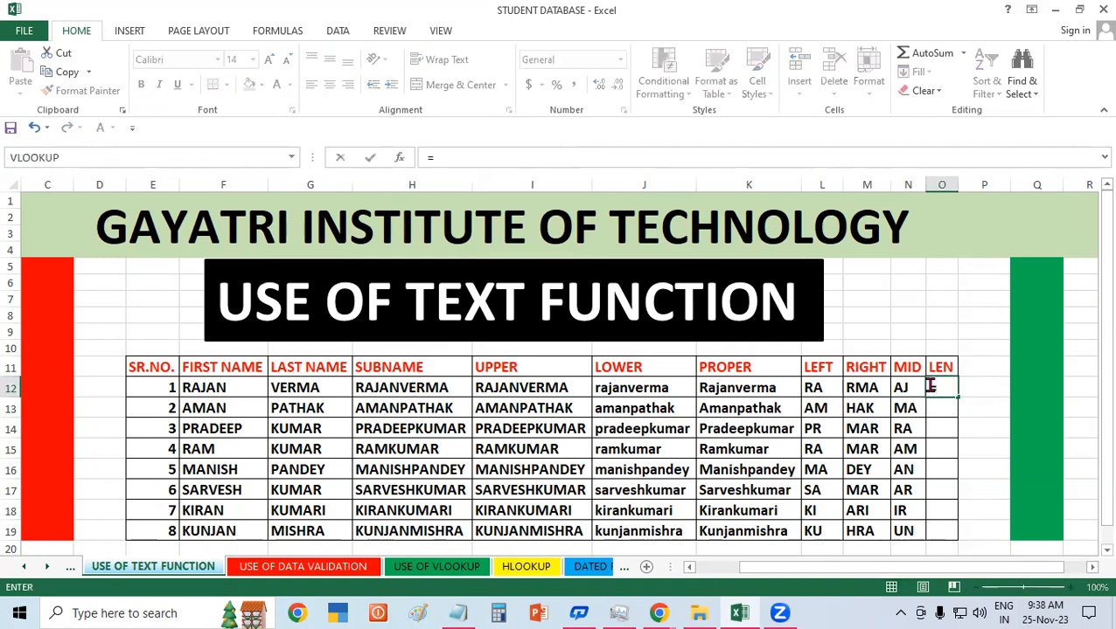
{"action": "type", "text": "len("}
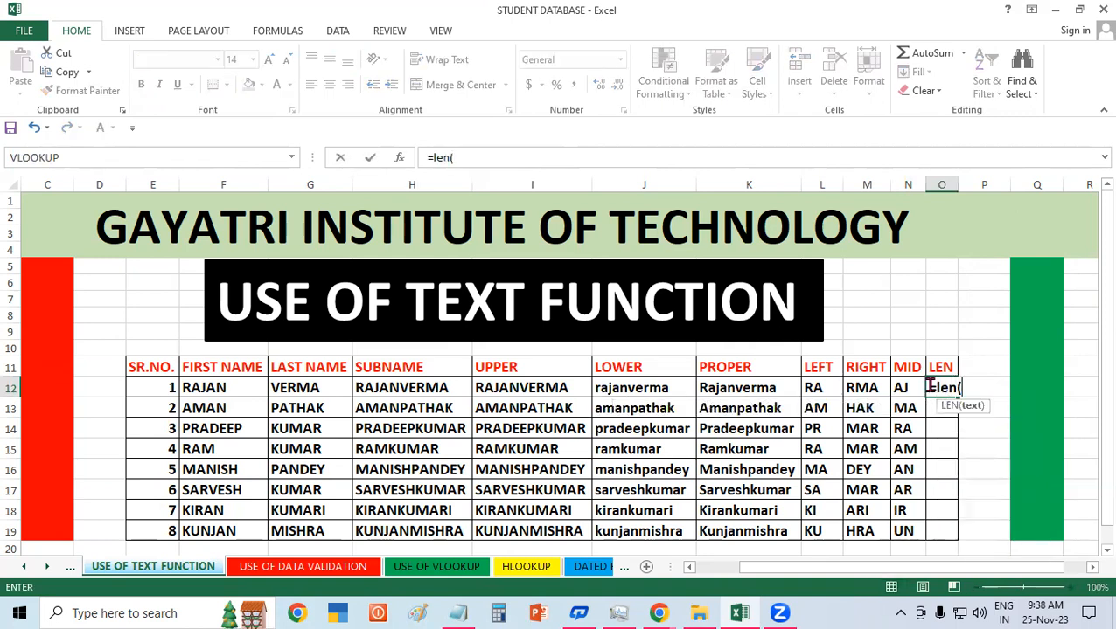
{"action": "left_click", "coordinate": [421, 385]}
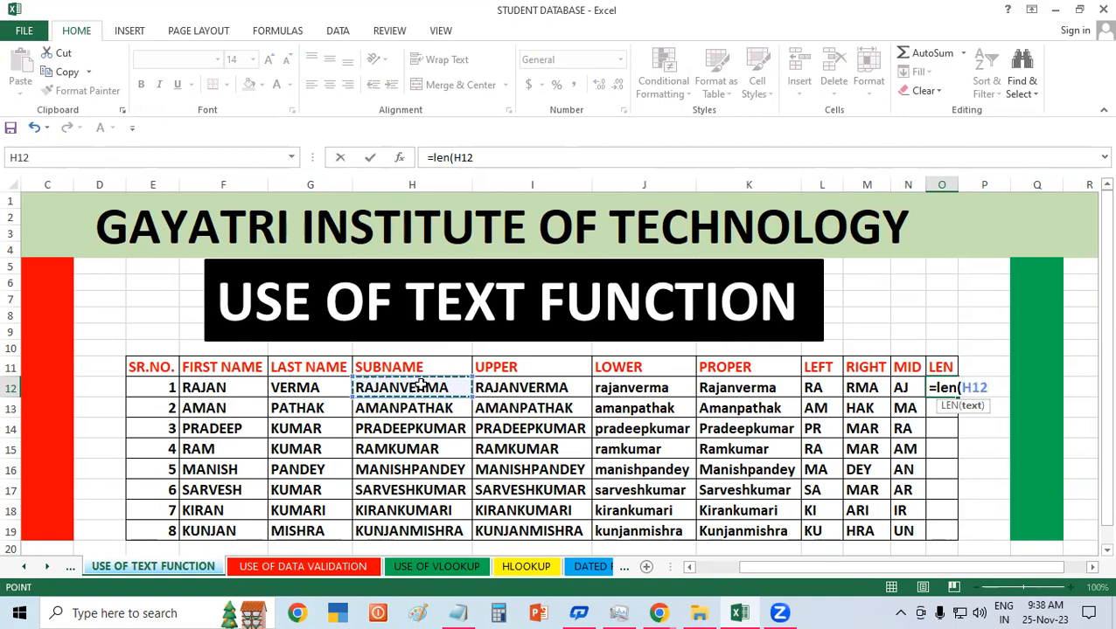
{"action": "type", "text": ")"}
{"action": "key", "text": "Return"}
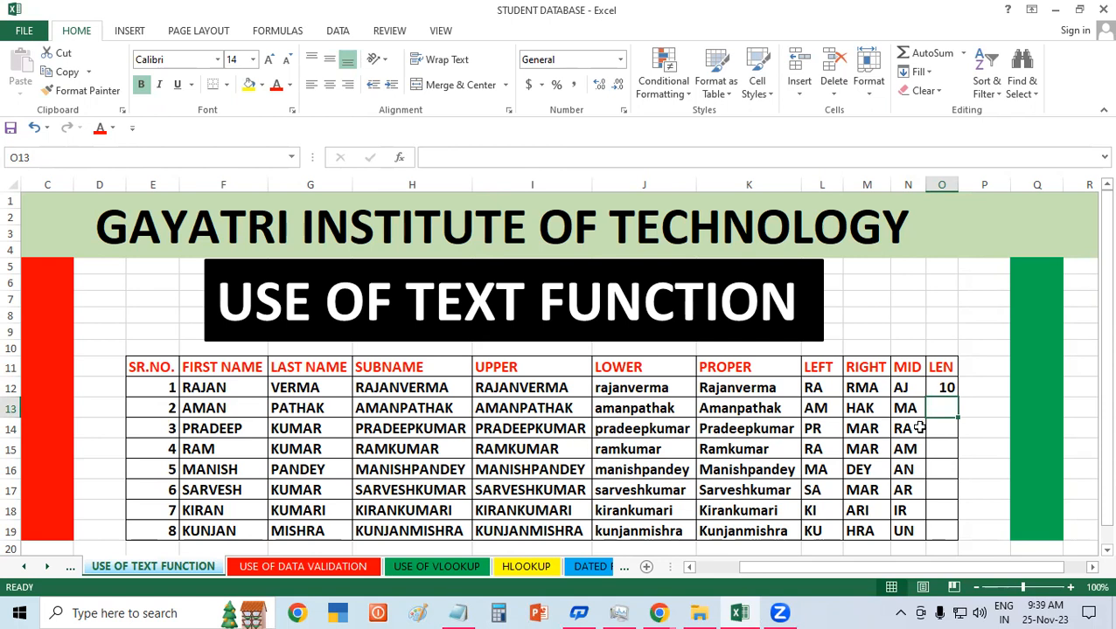
{"action": "left_click", "coordinate": [946, 389]}
{"action": "double_click", "coordinate": [959, 397]}
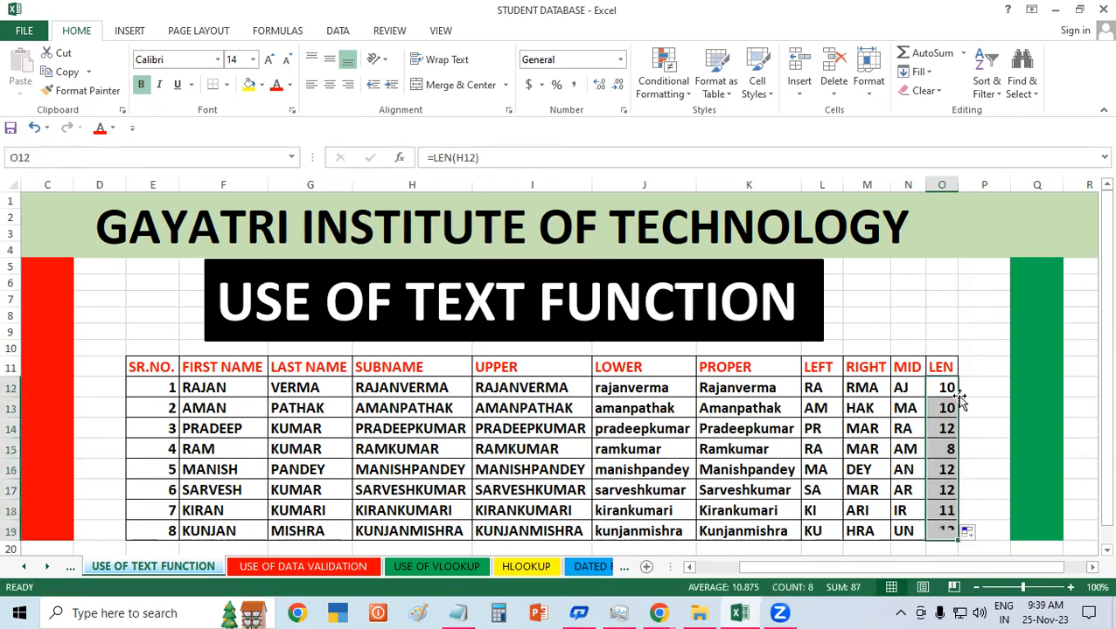
- Compare the character counts in the LEN column with the combined names in the SUBNAME column
{"action": "left_click", "coordinate": [881, 445]}
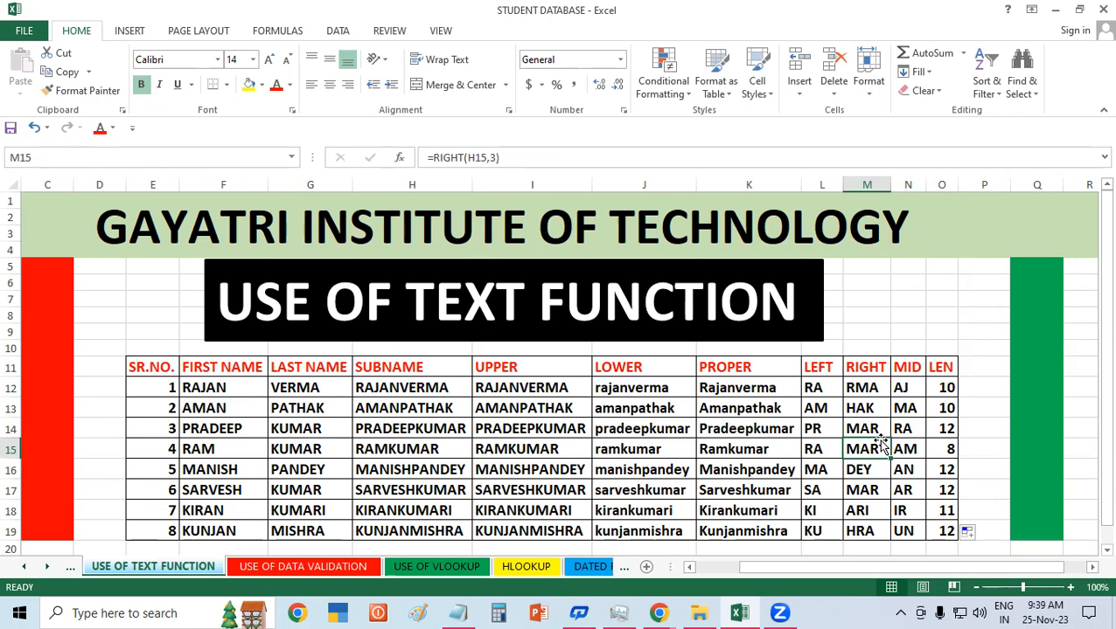
{"action": "left_click", "coordinate": [946, 427]}
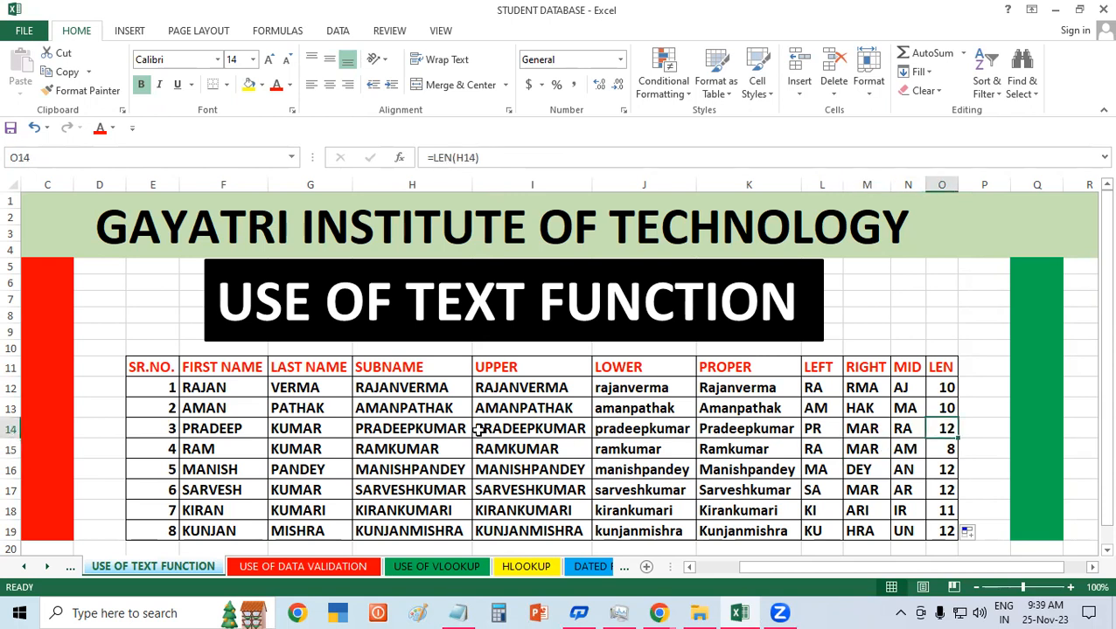
{"action": "left_click", "coordinate": [437, 427]}
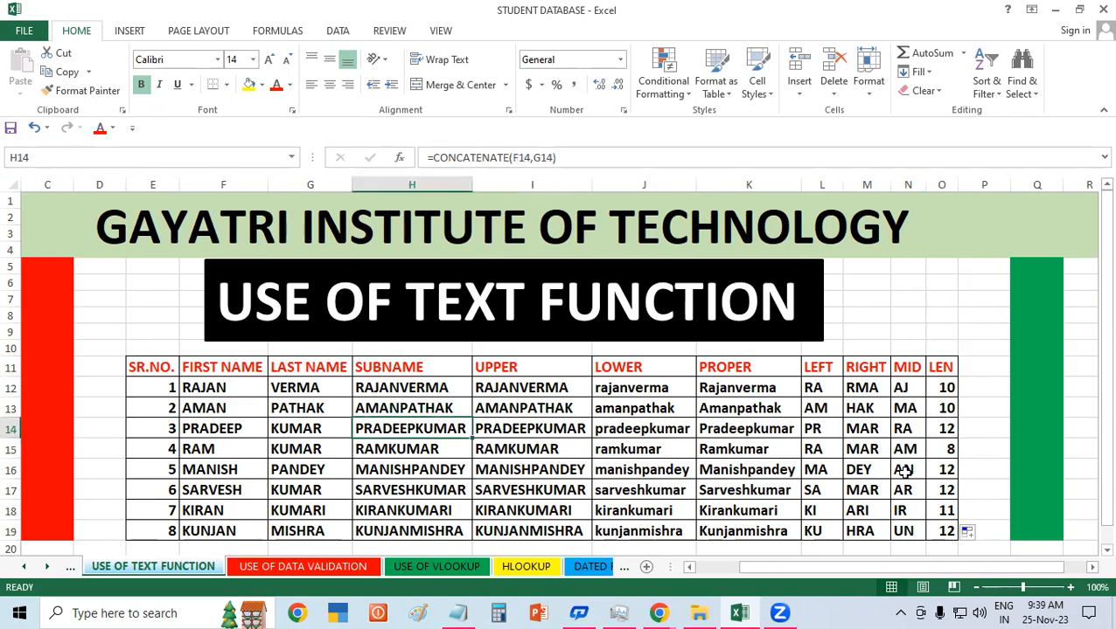
{"action": "left_click", "coordinate": [938, 486]}
{"action": "left_click", "coordinate": [430, 470]}
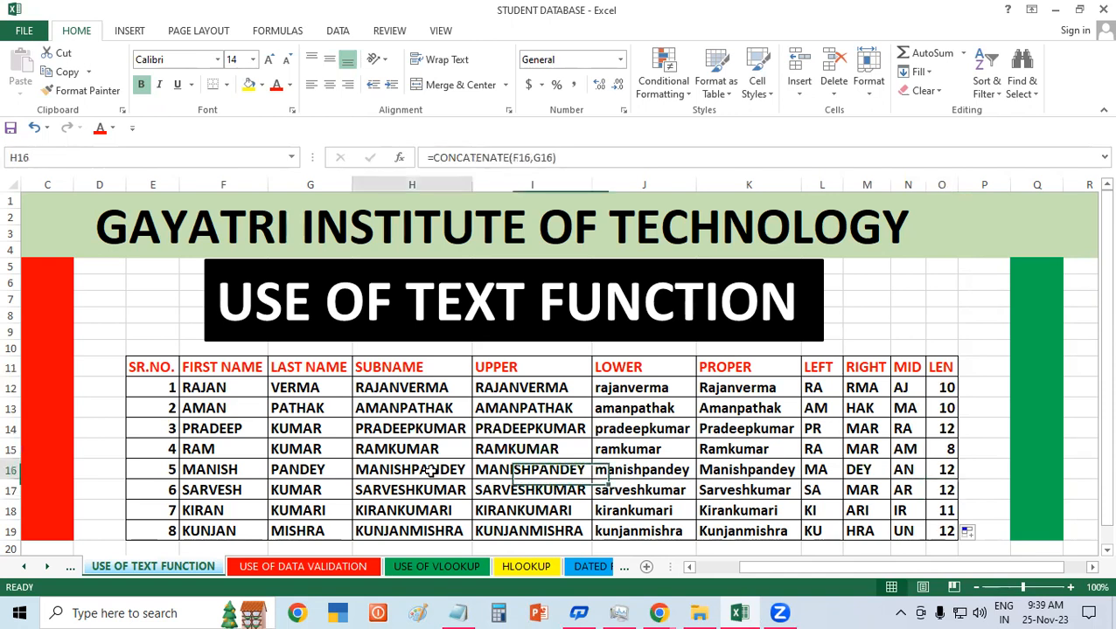
{"action": "left_click", "coordinate": [636, 493]}
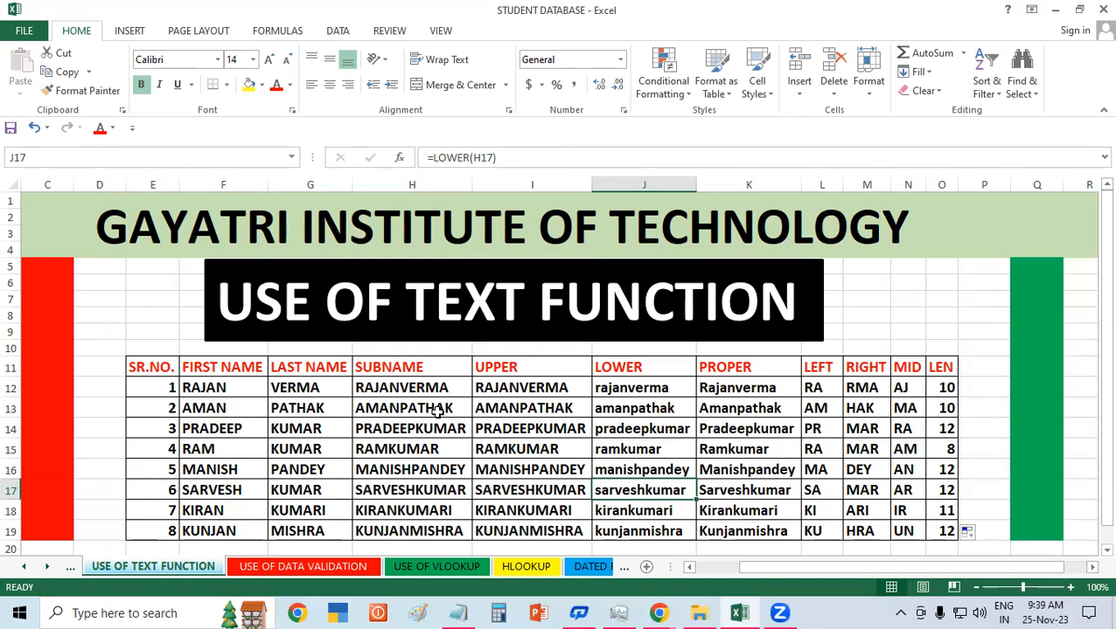
{"action": "left_click_drag", "start_coordinate": [409, 387], "coordinate": [418, 500]}
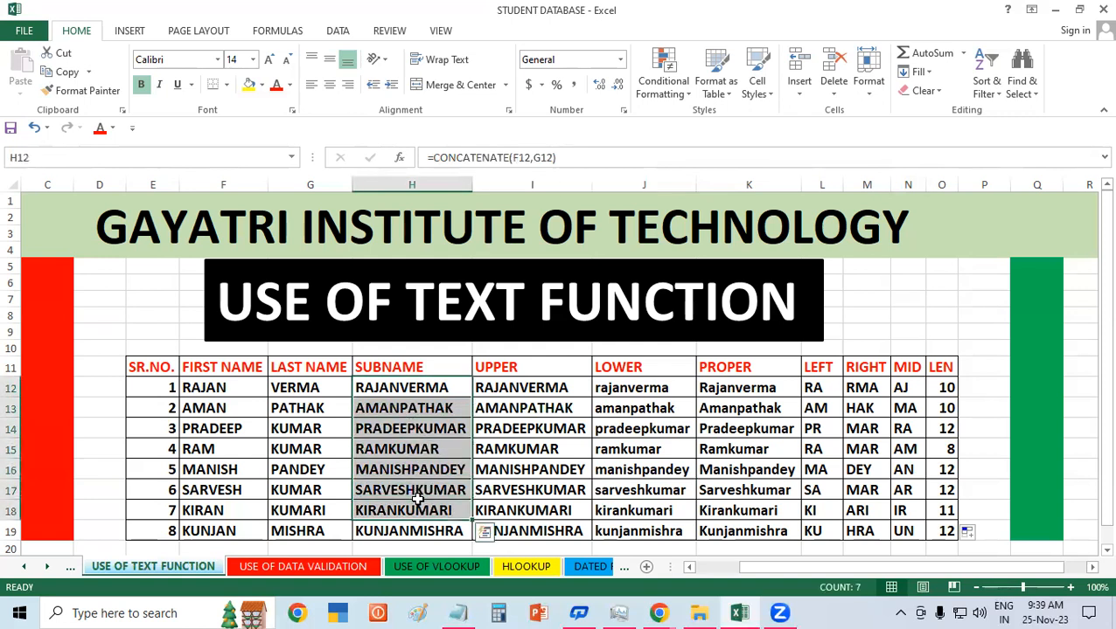
{"action": "left_click", "coordinate": [409, 451]}
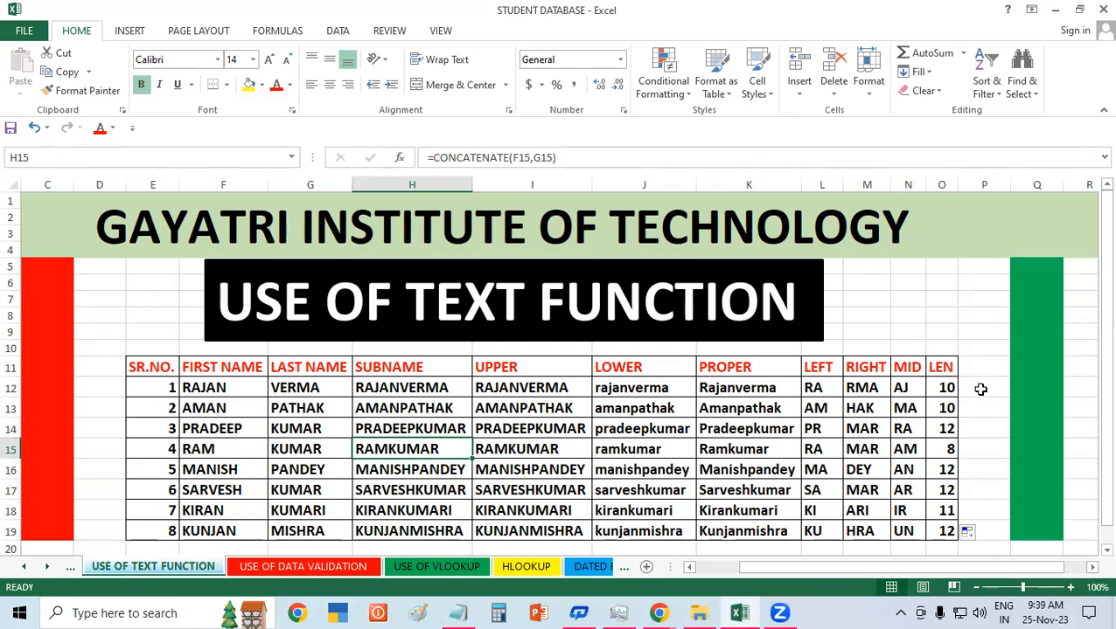
{"action": "left_click", "coordinate": [936, 384]}
{"action": "left_click_drag", "start_coordinate": [935, 385], "coordinate": [951, 531]}
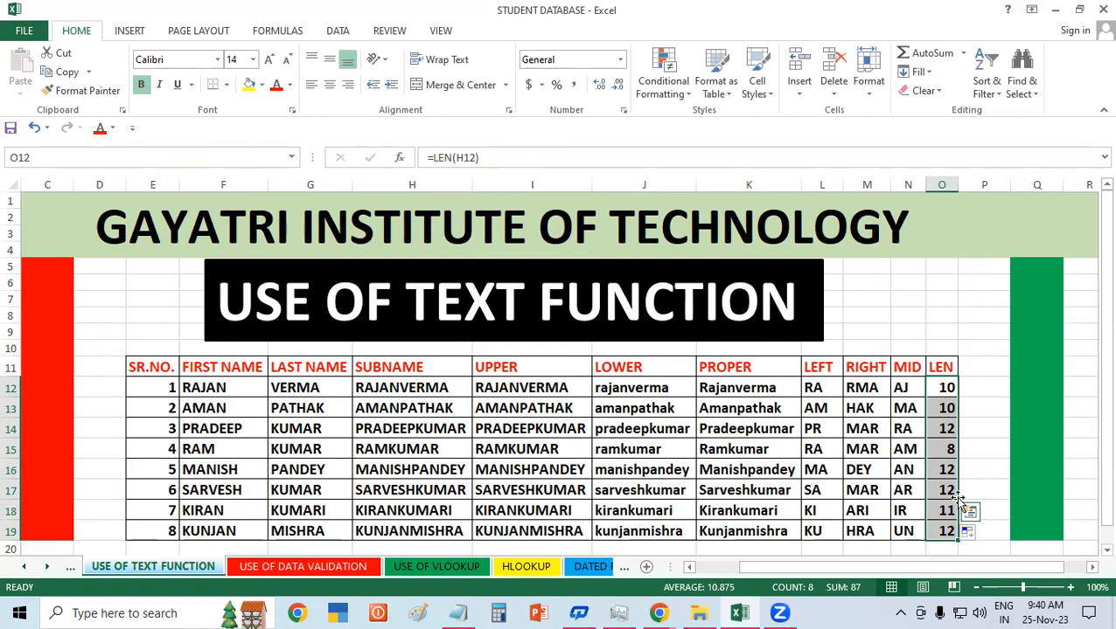
- Insert a leading space before each last name in cells G12 to G19 of the LAST NAME column
{"action": "left_click", "coordinate": [270, 387]}
{"action": "double_click", "coordinate": [273, 389]}
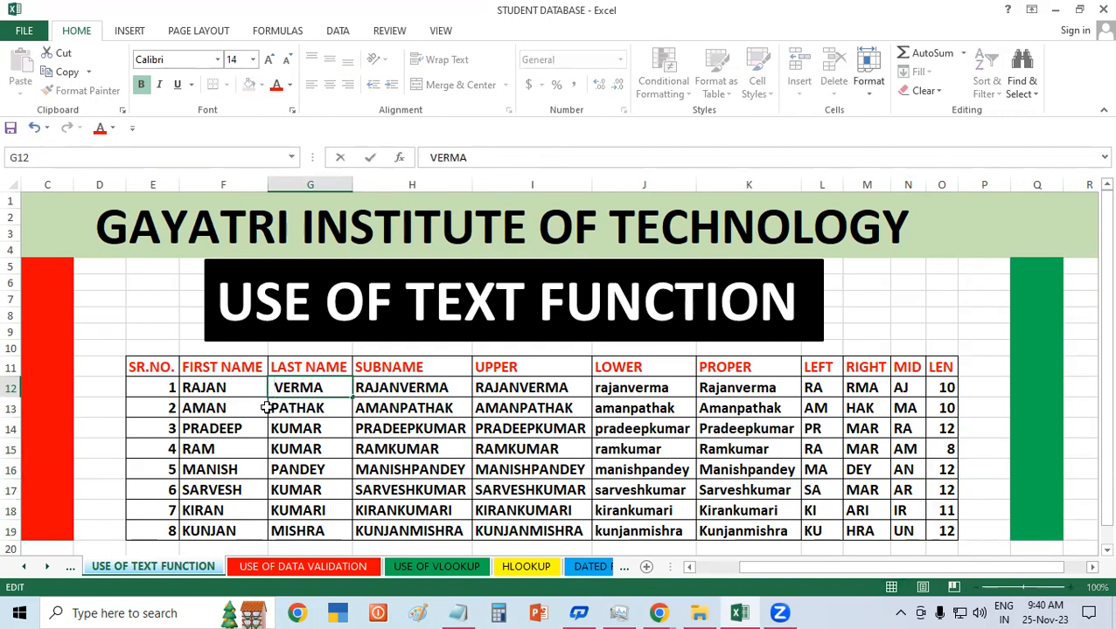
{"action": "key", "text": "Return"}
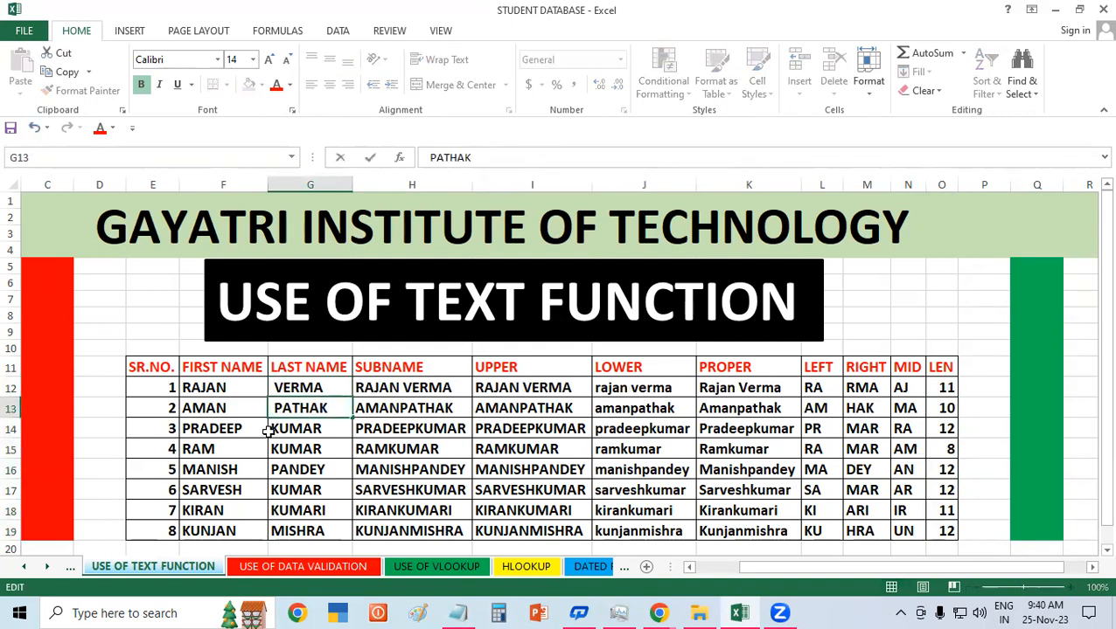
{"action": "key", "text": "Return"}
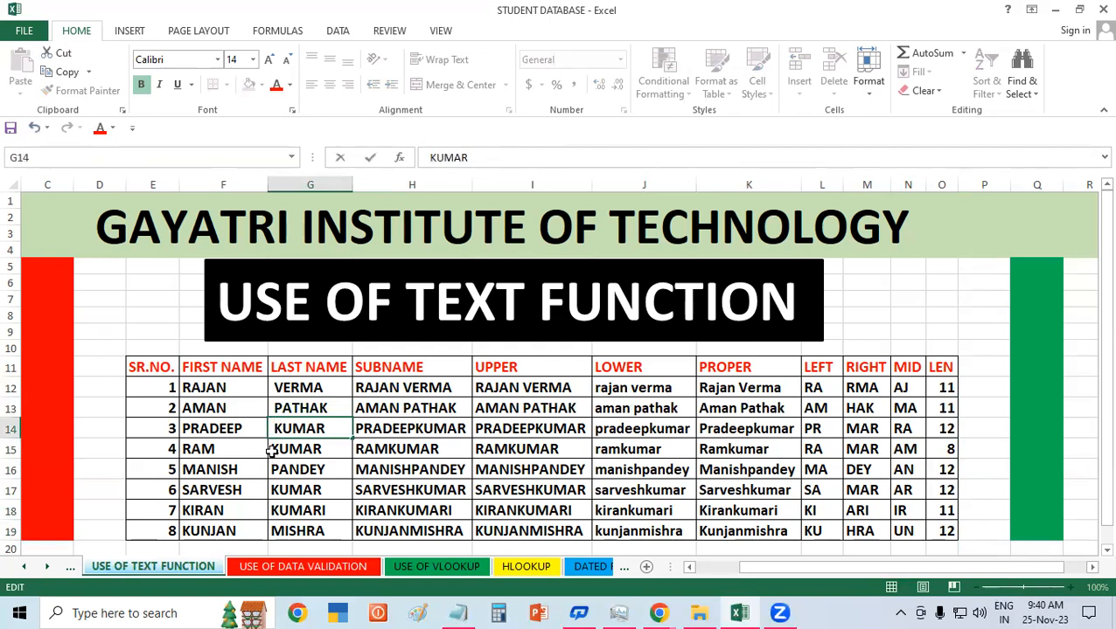
{"action": "key", "text": "Return"}
{"action": "double_click", "coordinate": [272, 449]}
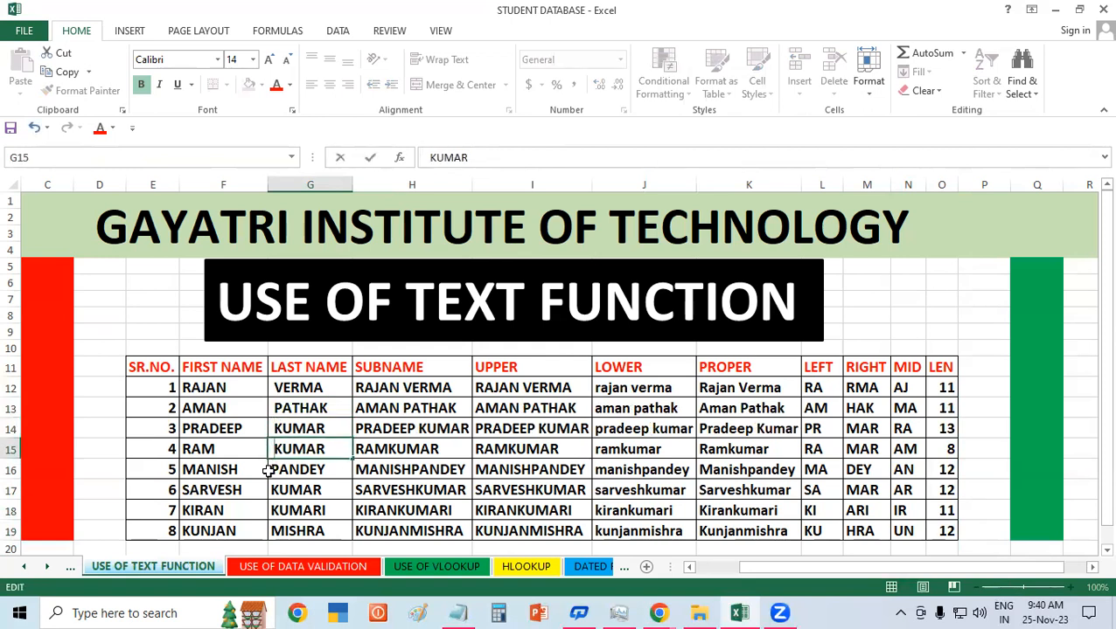
{"action": "key", "text": "Return"}
{"action": "double_click", "coordinate": [269, 469]}
{"action": "key", "text": "Return"}
{"action": "double_click", "coordinate": [272, 490]}
{"action": "key", "text": "Return"}
{"action": "double_click", "coordinate": [272, 510]}
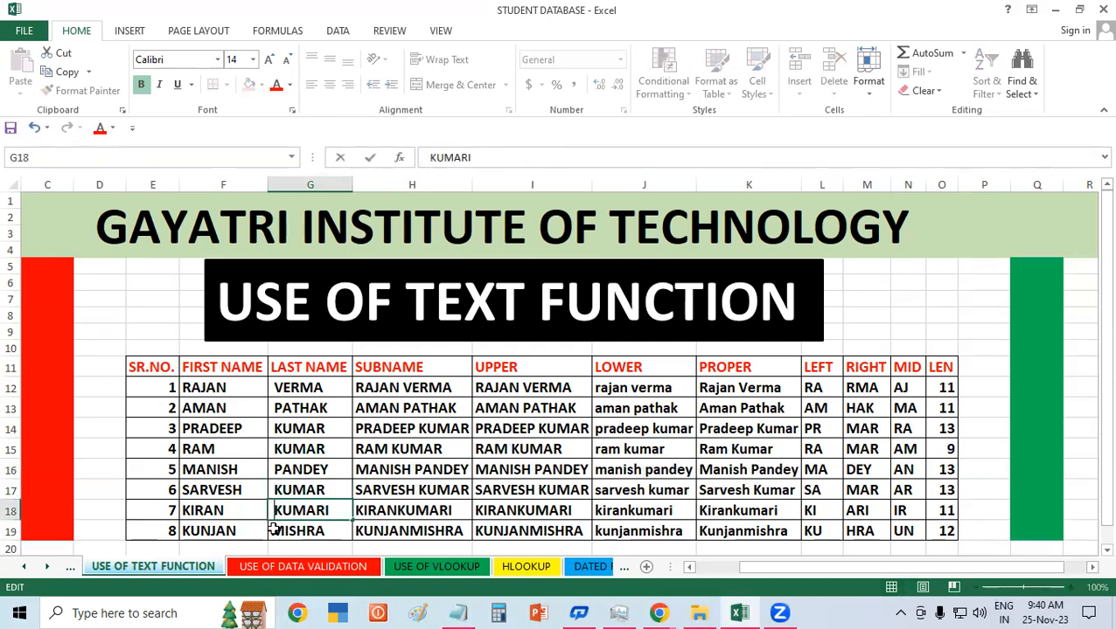
{"action": "key", "text": "Return"}
{"action": "double_click", "coordinate": [272, 530]}
{"action": "left_click", "coordinate": [522, 496]}
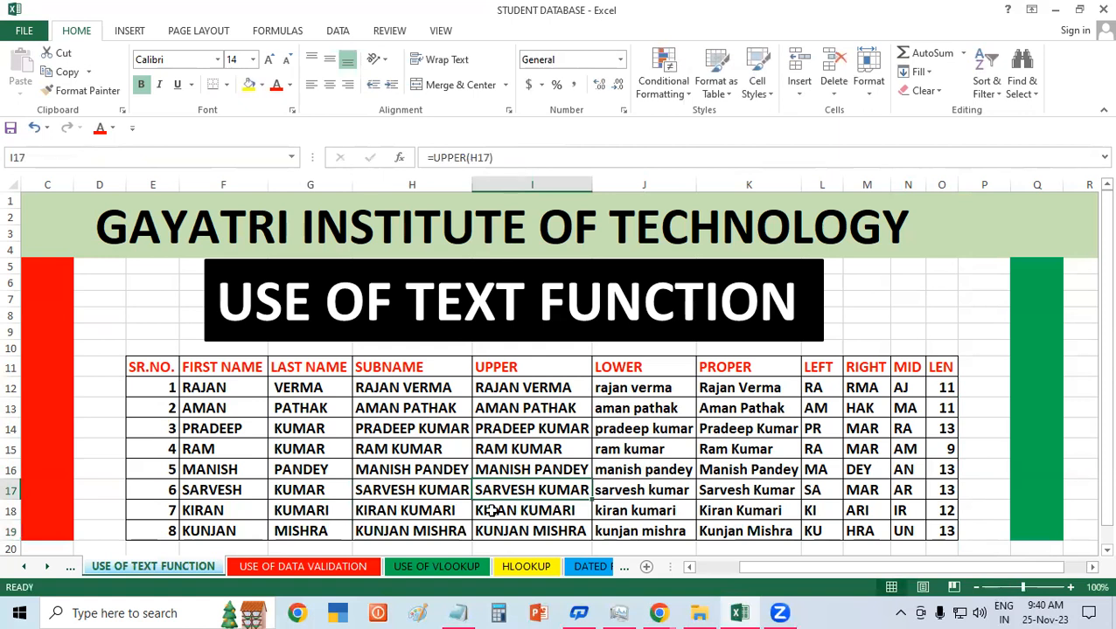
{"action": "left_click_drag", "start_coordinate": [376, 387], "coordinate": [402, 507]}
{"action": "left_click_drag", "start_coordinate": [515, 388], "coordinate": [909, 523]}
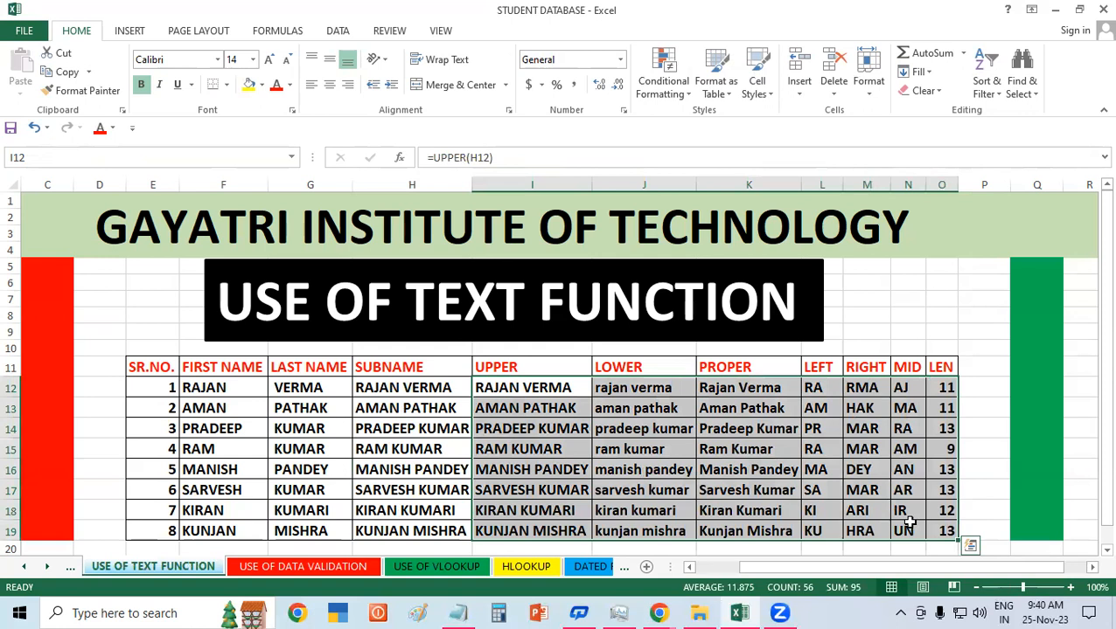
{"action": "left_click_drag", "start_coordinate": [383, 389], "coordinate": [385, 481]}
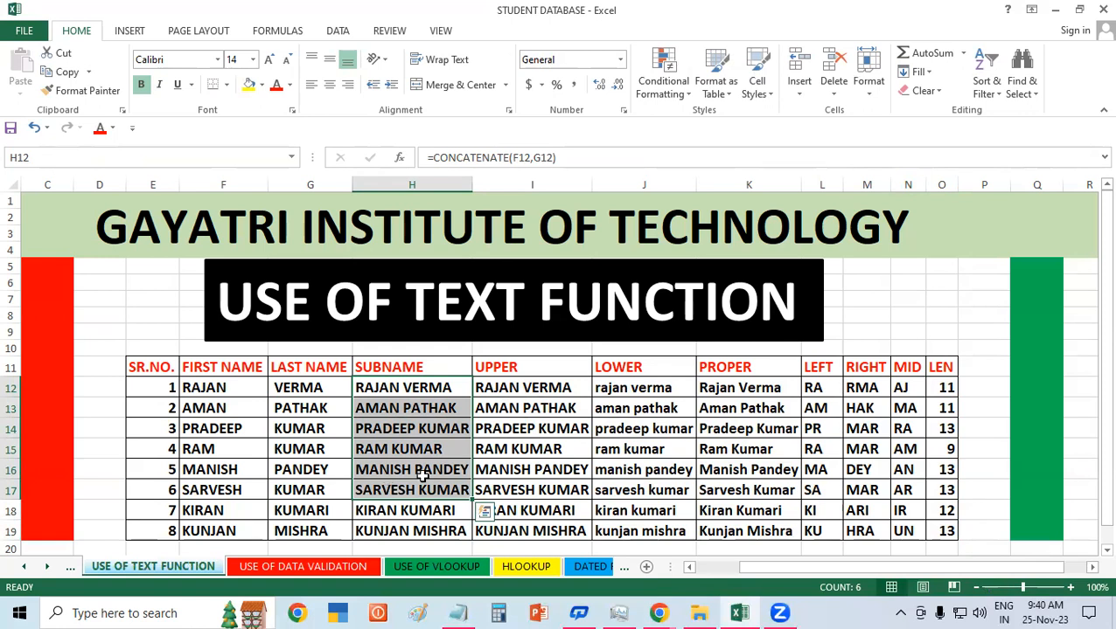
{"action": "left_click", "coordinate": [683, 404]}
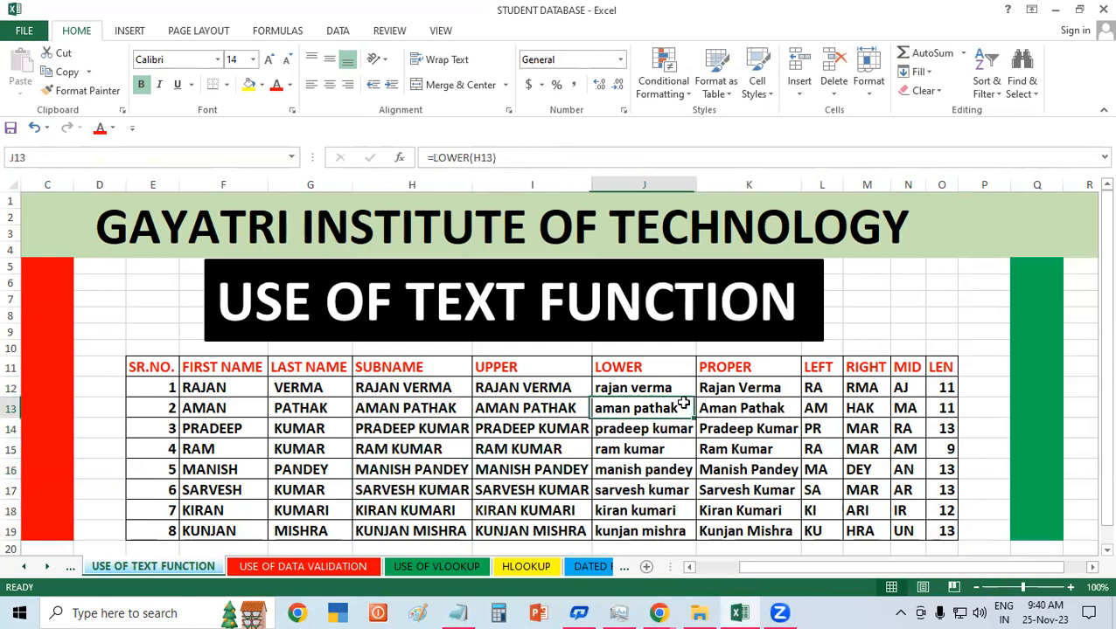